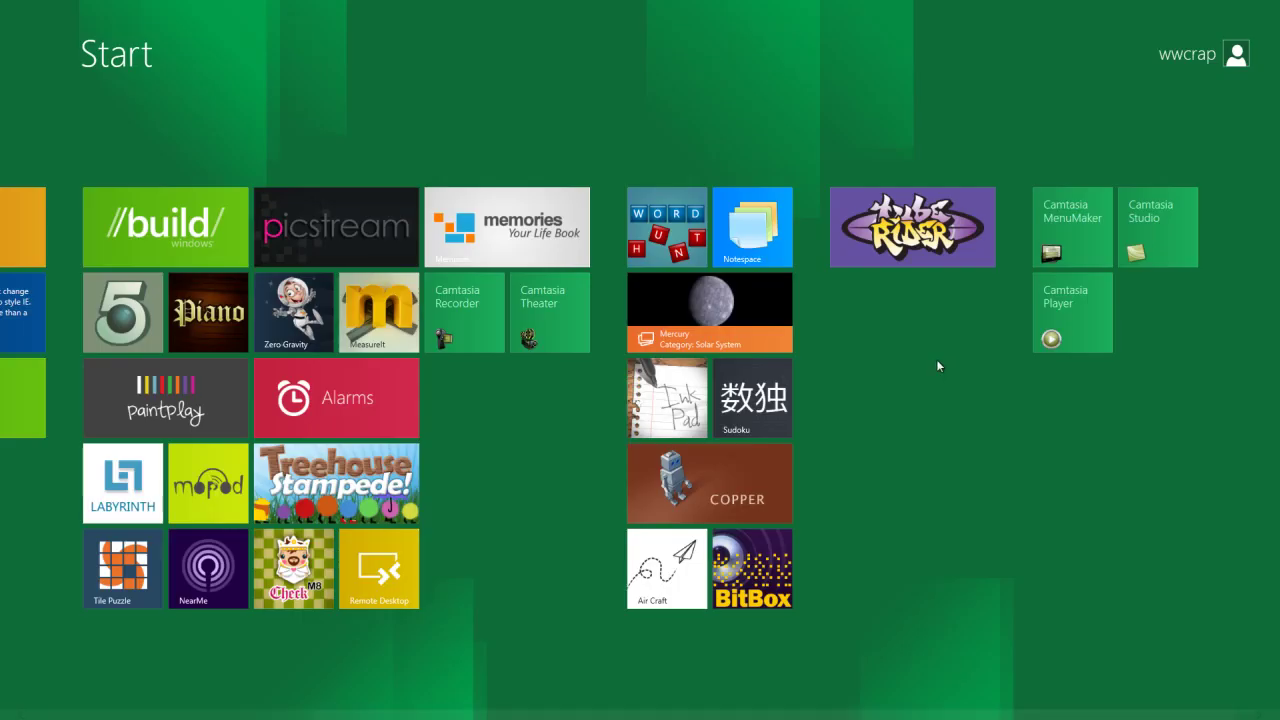
- Browse all the Start screen app tiles, then switch to the desktop through the Desktop tile
{"action": "scroll", "coordinate": [936, 359], "scroll_direction": "up", "scroll_amount": 3}
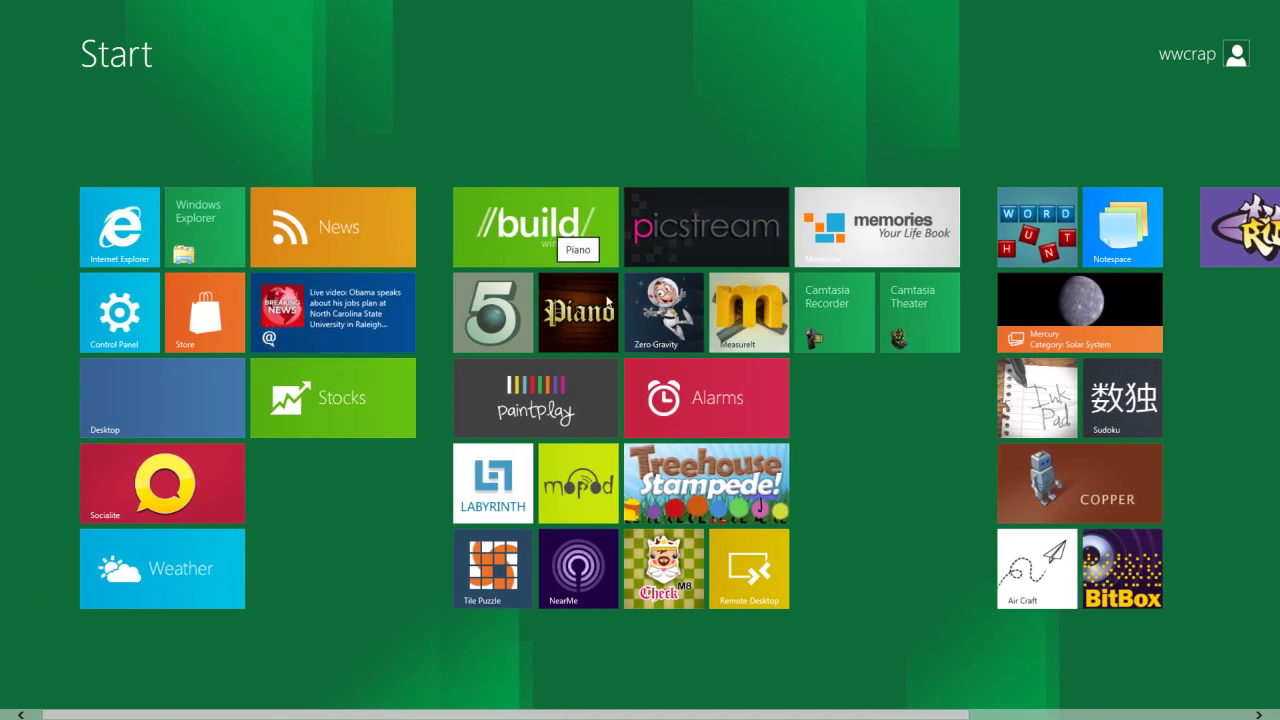
{"action": "scroll", "coordinate": [559, 249], "scroll_direction": "down", "scroll_amount": 3}
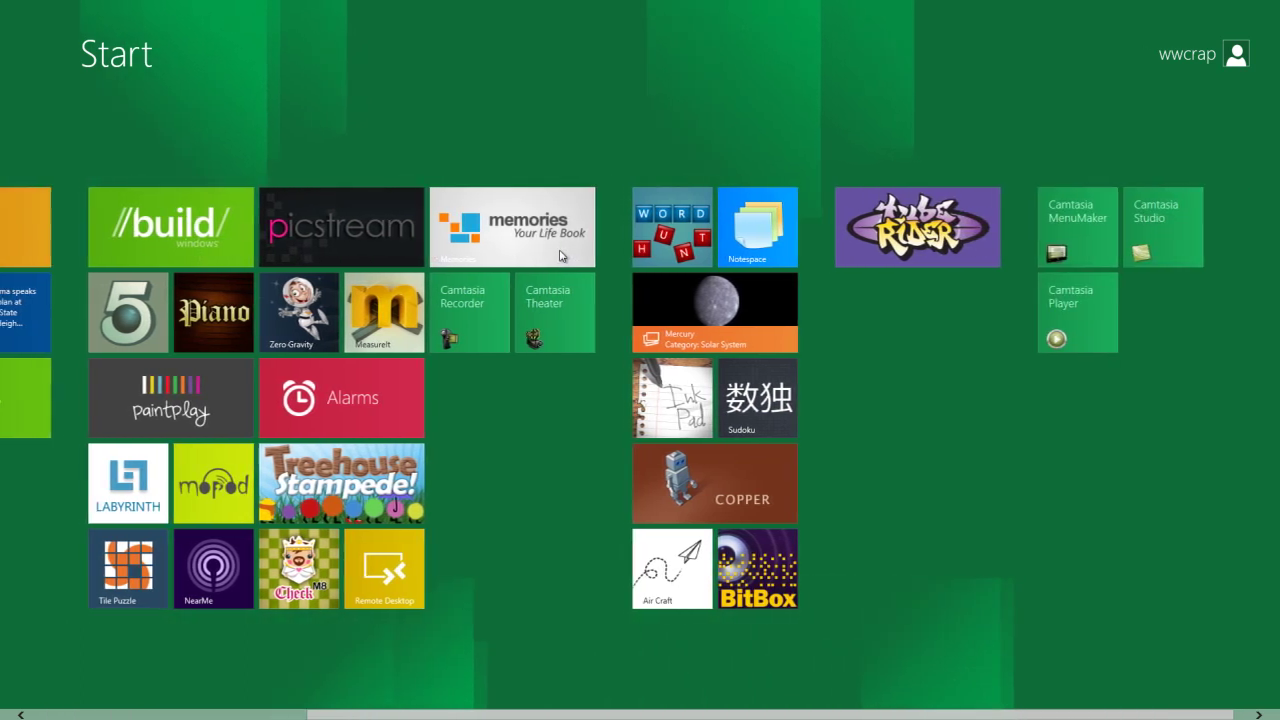
{"action": "scroll", "coordinate": [559, 249], "scroll_direction": "up", "scroll_amount": 3}
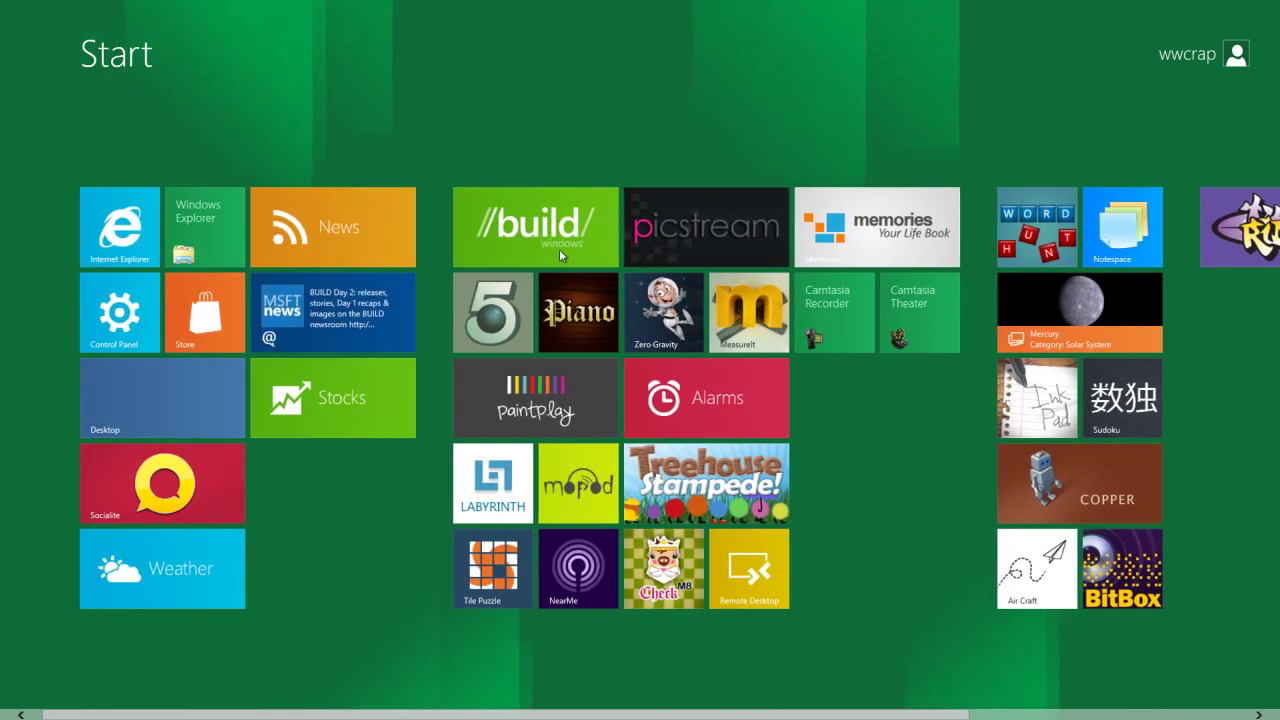
{"action": "scroll", "coordinate": [559, 249], "scroll_direction": "down", "scroll_amount": 2}
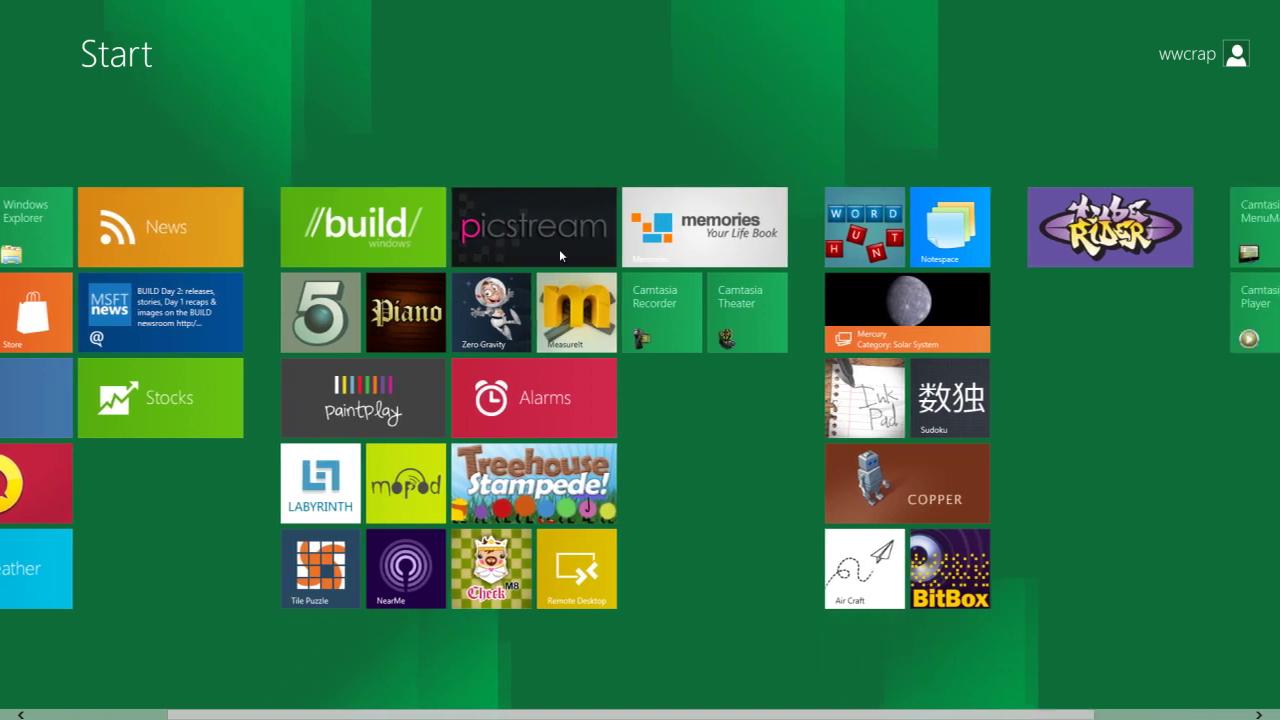
{"action": "scroll", "coordinate": [11, 228], "scroll_direction": "up", "scroll_amount": 2}
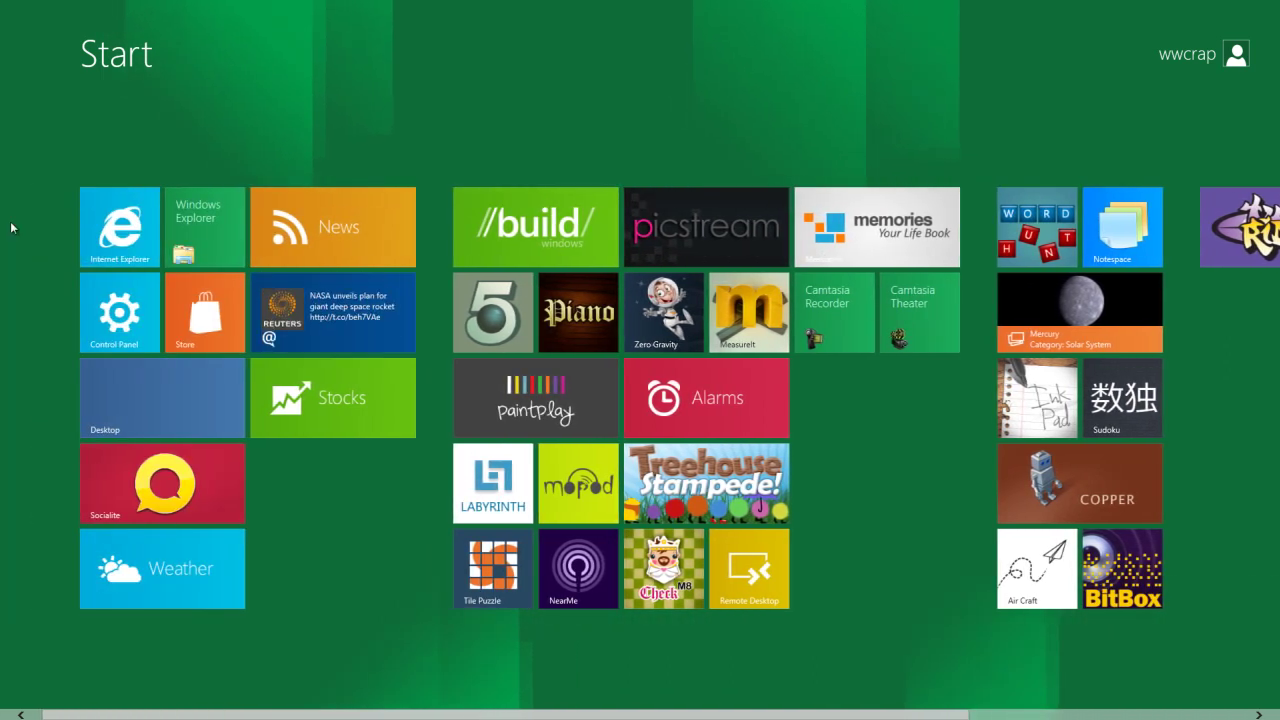
{"action": "scroll", "coordinate": [242, 438], "scroll_direction": "down", "scroll_amount": 2}
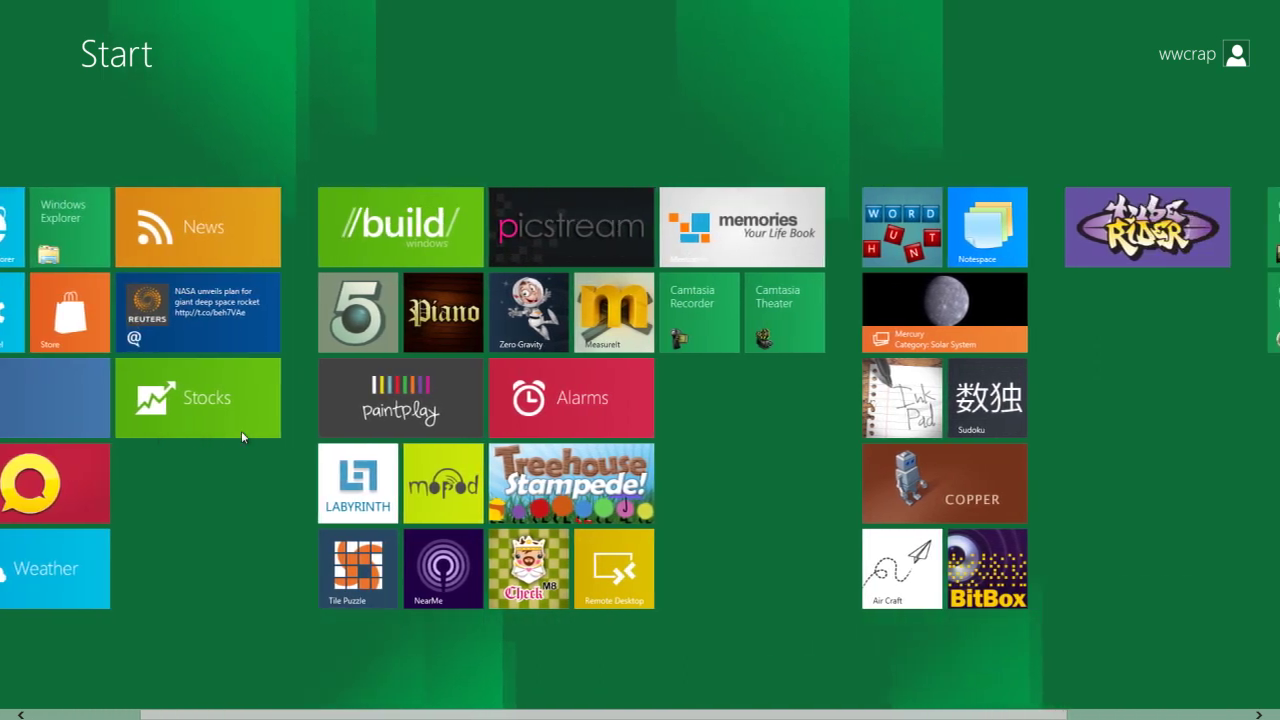
{"action": "scroll", "coordinate": [241, 437], "scroll_direction": "up", "scroll_amount": 2}
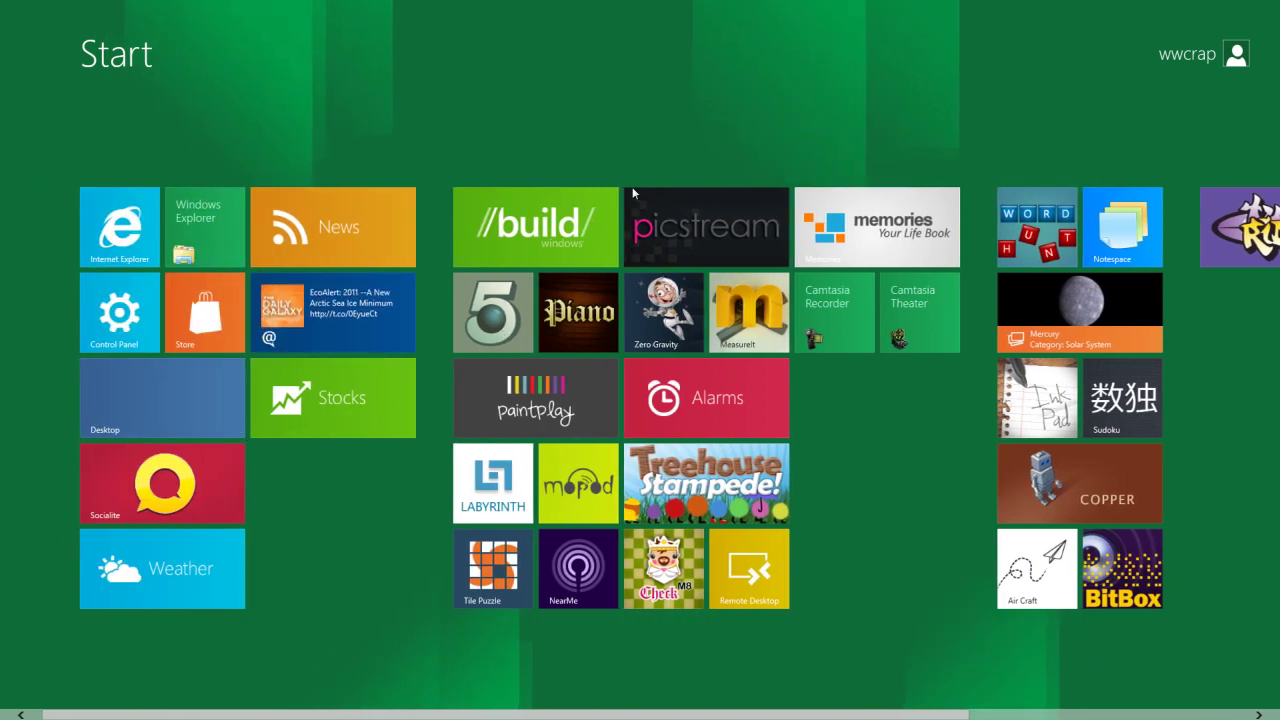
{"action": "scroll", "coordinate": [772, 336], "scroll_direction": "down", "scroll_amount": 2}
{"action": "scroll", "coordinate": [770, 329], "scroll_direction": "up", "scroll_amount": 3}
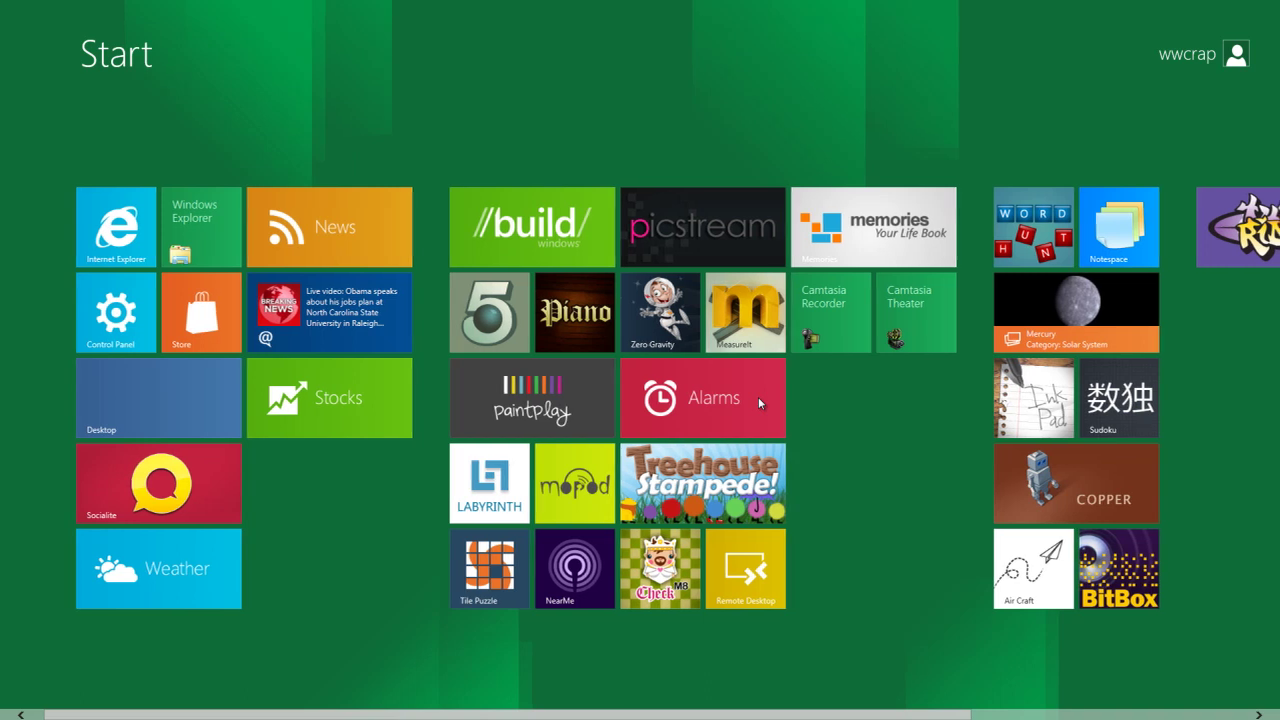
{"action": "scroll", "coordinate": [758, 397], "scroll_direction": "down", "scroll_amount": 3}
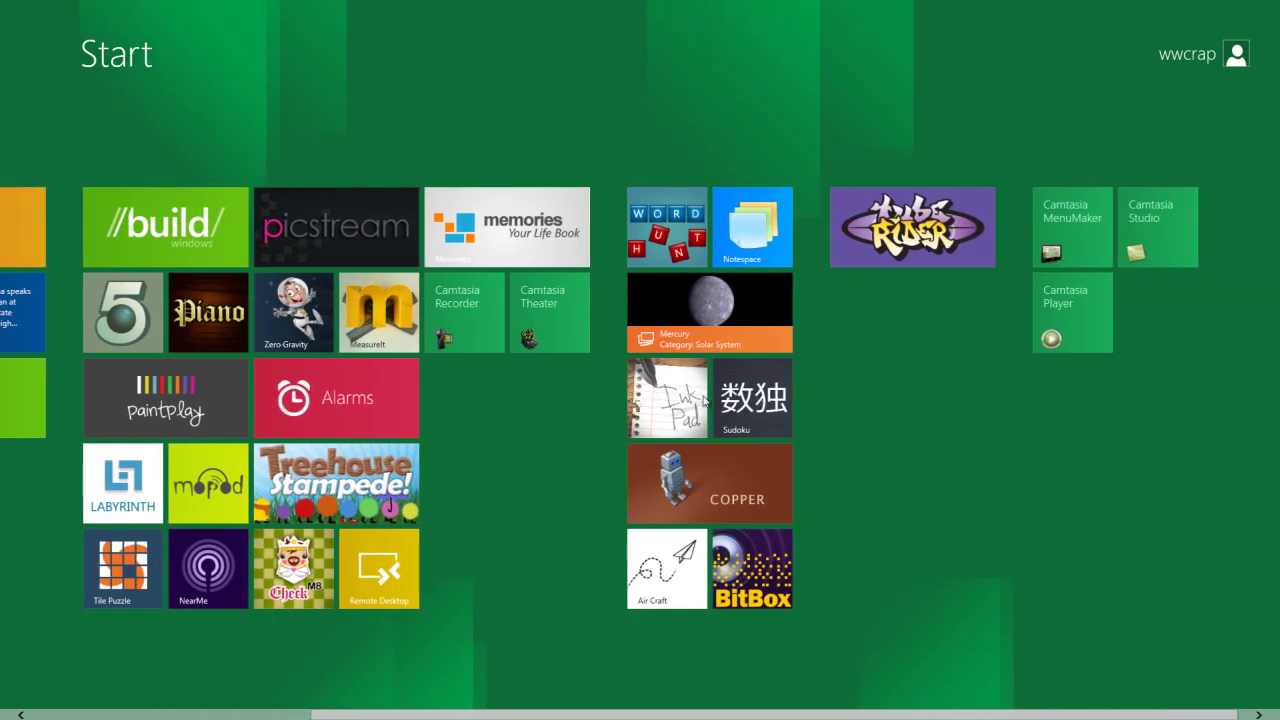
{"action": "scroll", "coordinate": [705, 401], "scroll_direction": "up", "scroll_amount": 3}
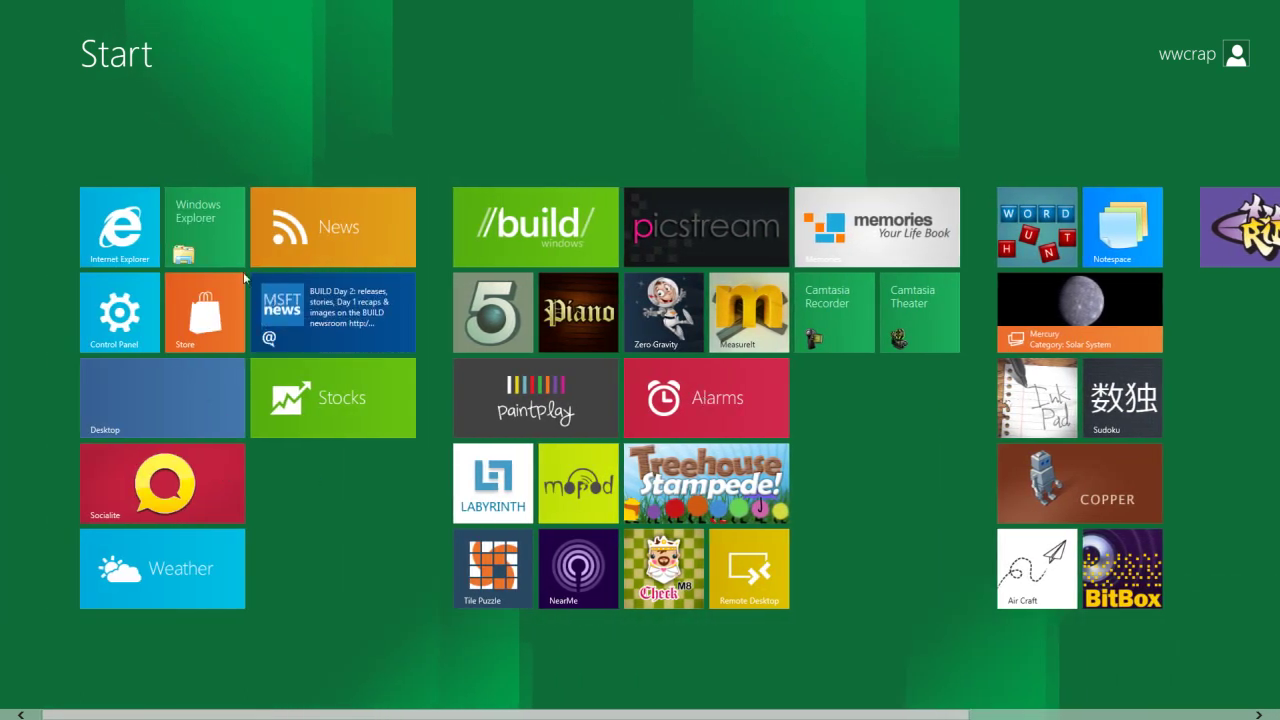
{"action": "left_click", "coordinate": [125, 413]}
- Close the Windows Help and Support window and return to the Start screen
{"action": "left_click", "coordinate": [1127, 8]}
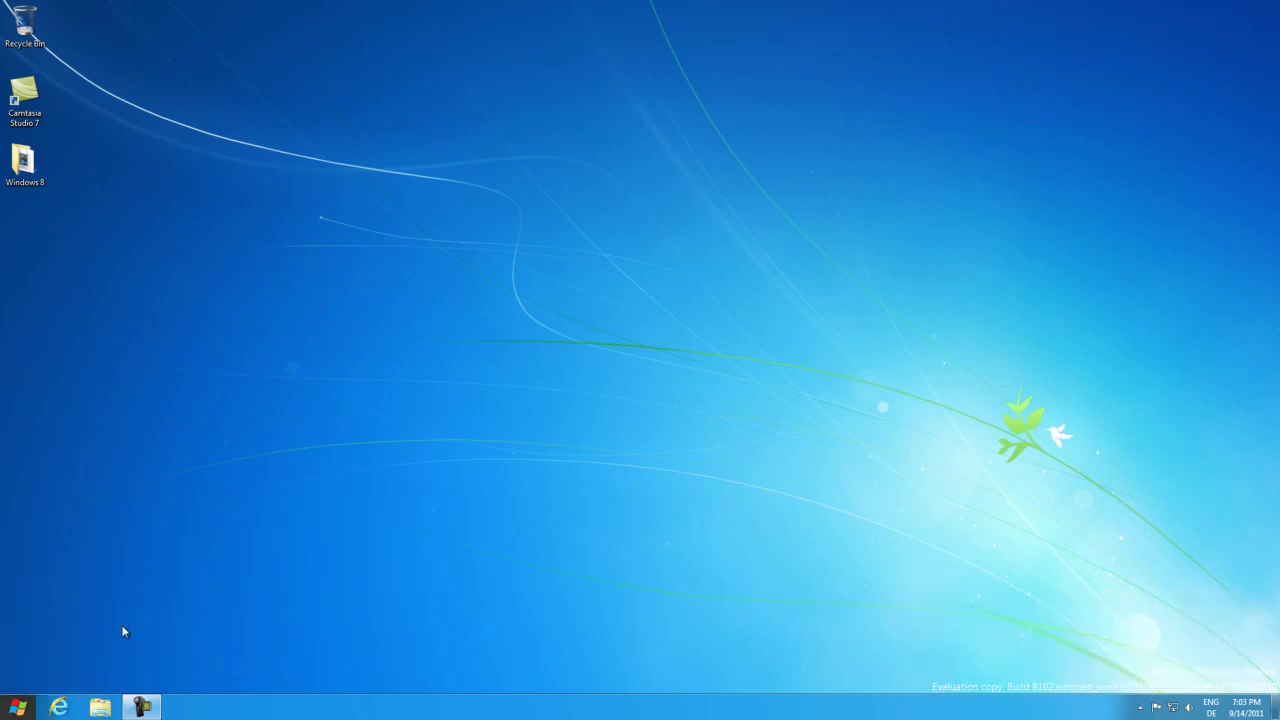
{"action": "mouse_move", "coordinate": [7, 711]}
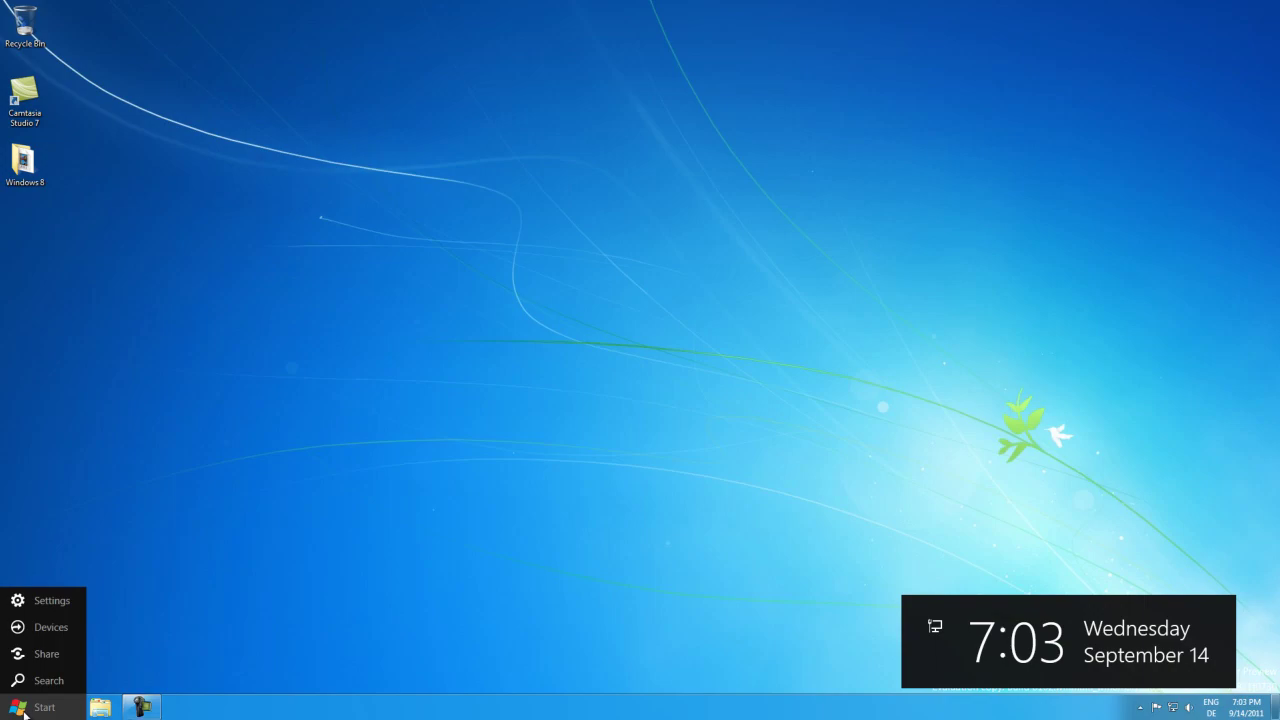
{"action": "left_click", "coordinate": [26, 713]}
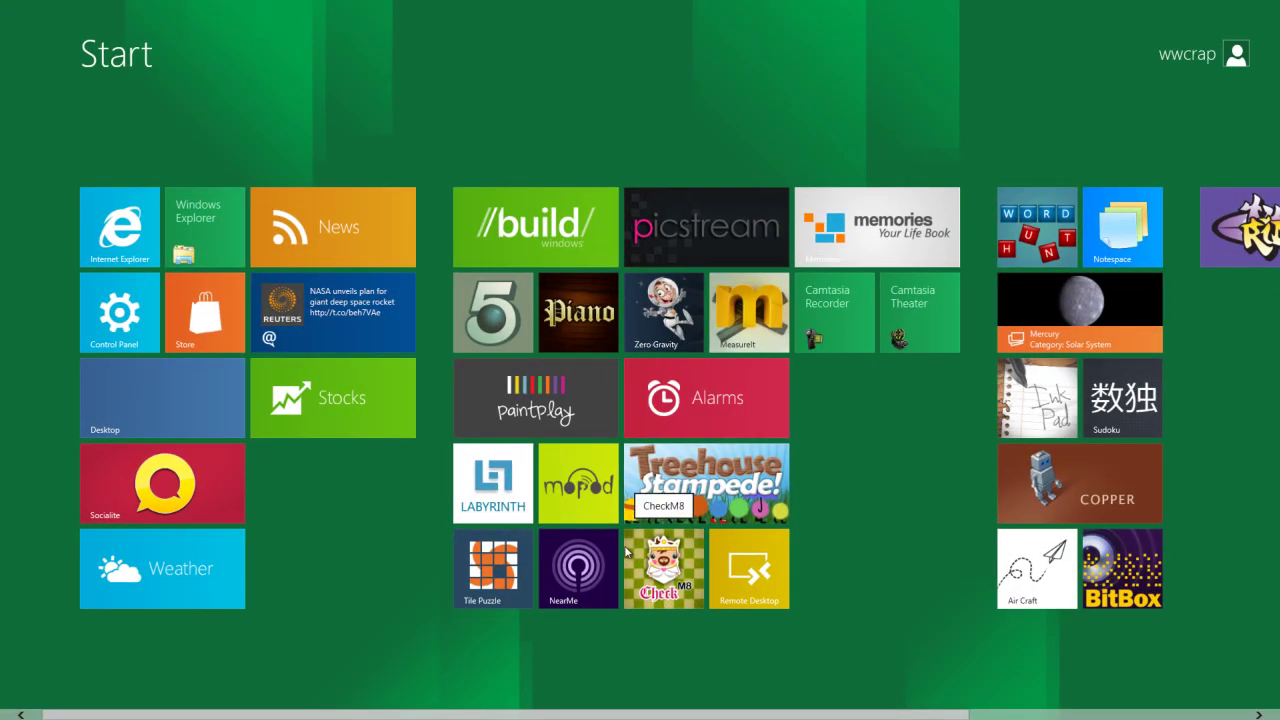
- Launch Internet Explorer from the Start screen tiles
{"action": "scroll", "coordinate": [630, 536], "scroll_direction": "down", "scroll_amount": 3}
{"action": "scroll", "coordinate": [630, 536], "scroll_direction": "up", "scroll_amount": 3}
{"action": "scroll", "coordinate": [630, 536], "scroll_direction": "down", "scroll_amount": 3}
{"action": "scroll", "coordinate": [630, 536], "scroll_direction": "up", "scroll_amount": 3}
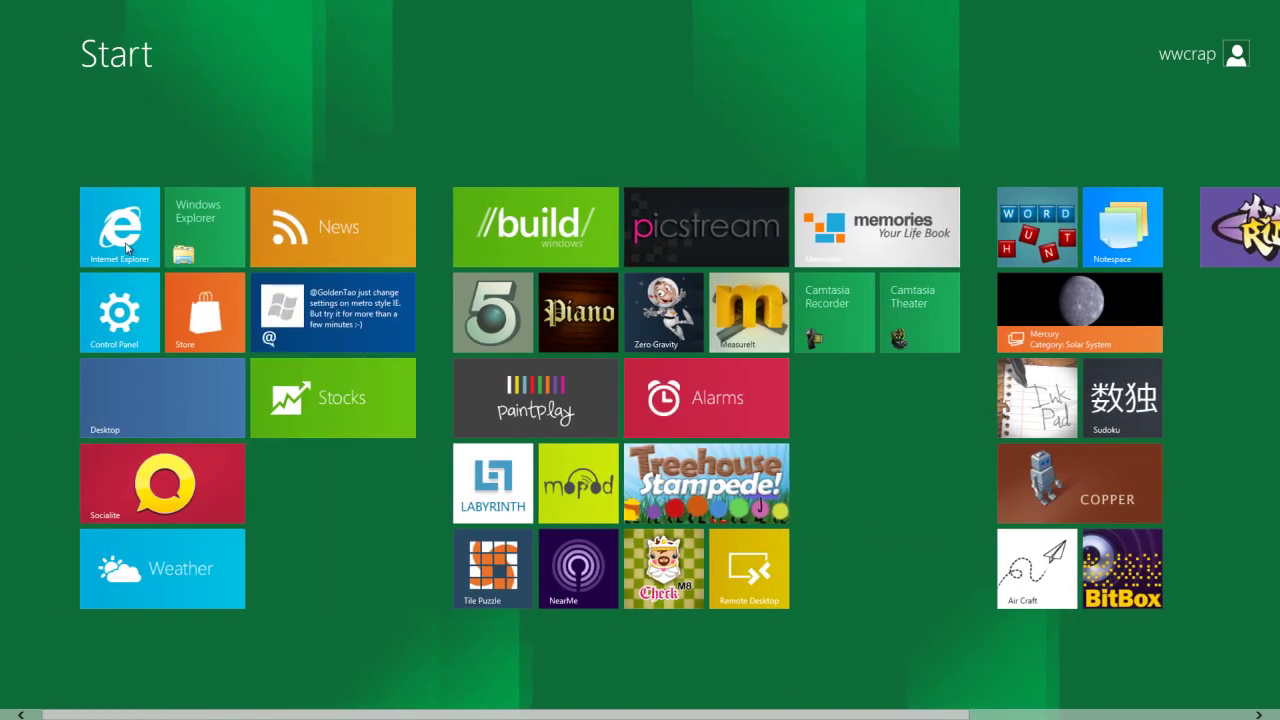
{"action": "left_click", "coordinate": [126, 246]}
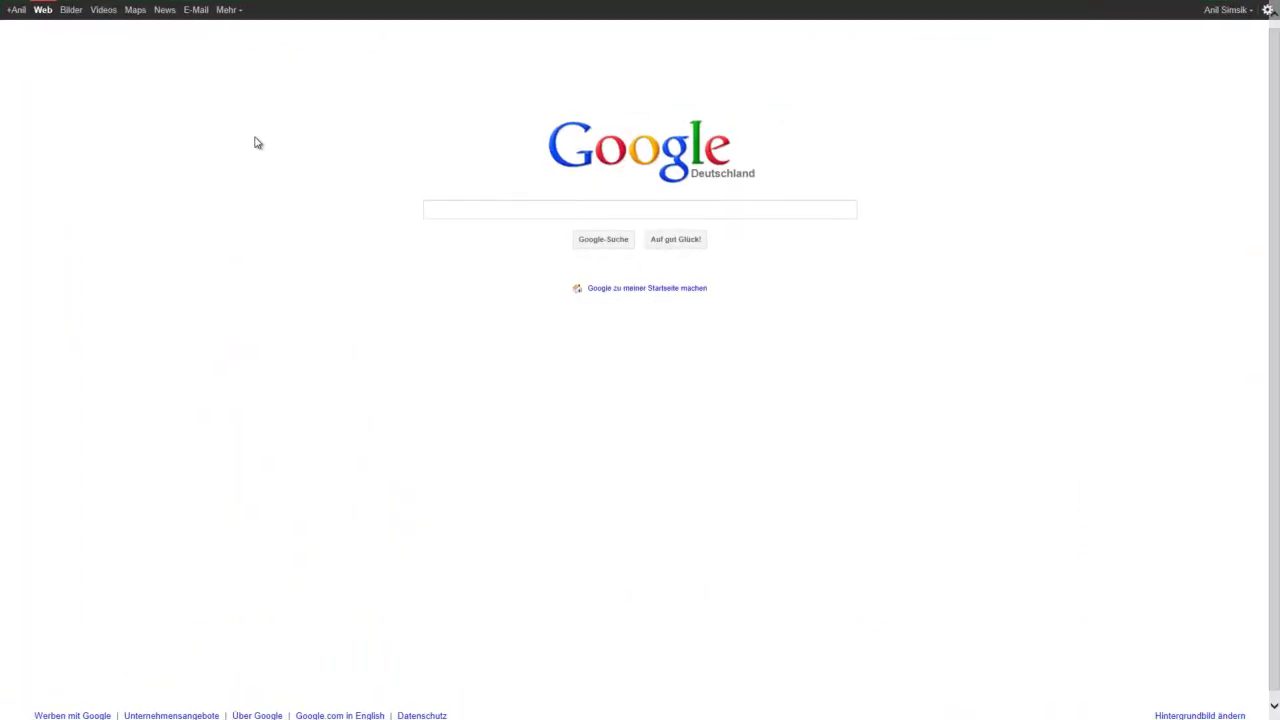
{"action": "right_click", "coordinate": [343, 542]}
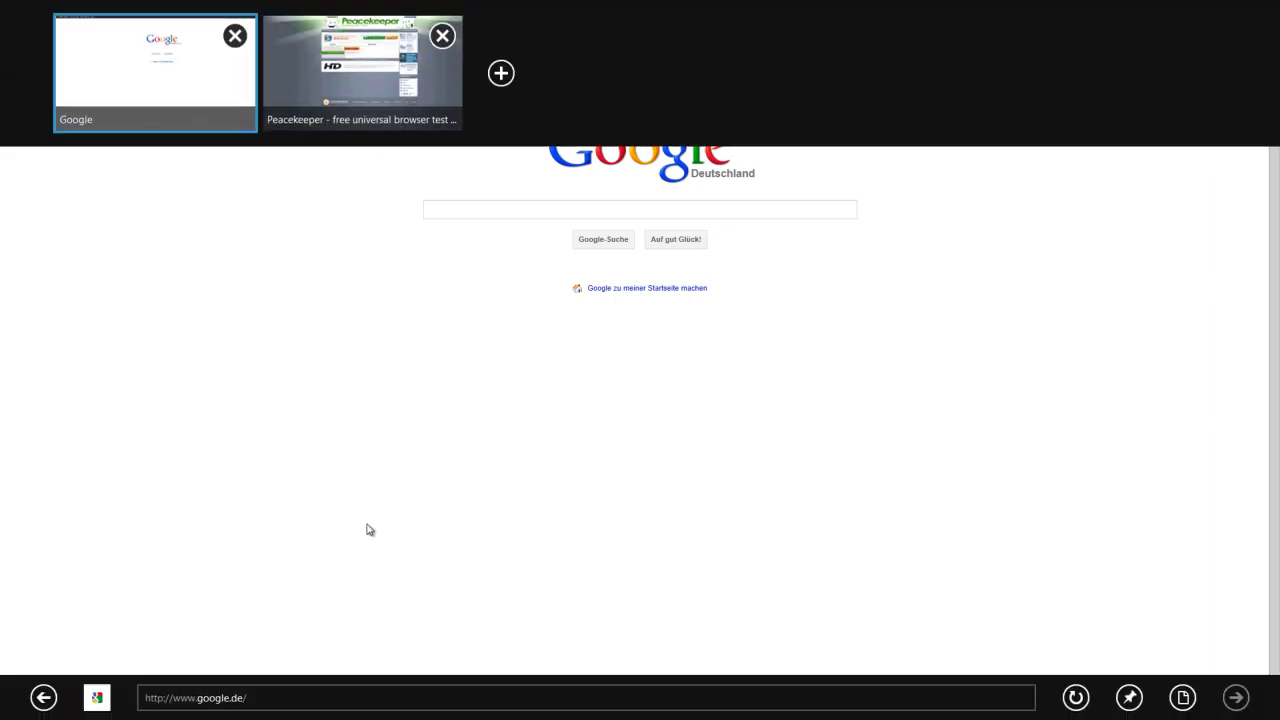
{"action": "right_click", "coordinate": [337, 518]}
{"action": "right_click", "coordinate": [218, 613]}
{"action": "left_click", "coordinate": [253, 699]}
{"action": "left_click", "coordinate": [194, 698]}
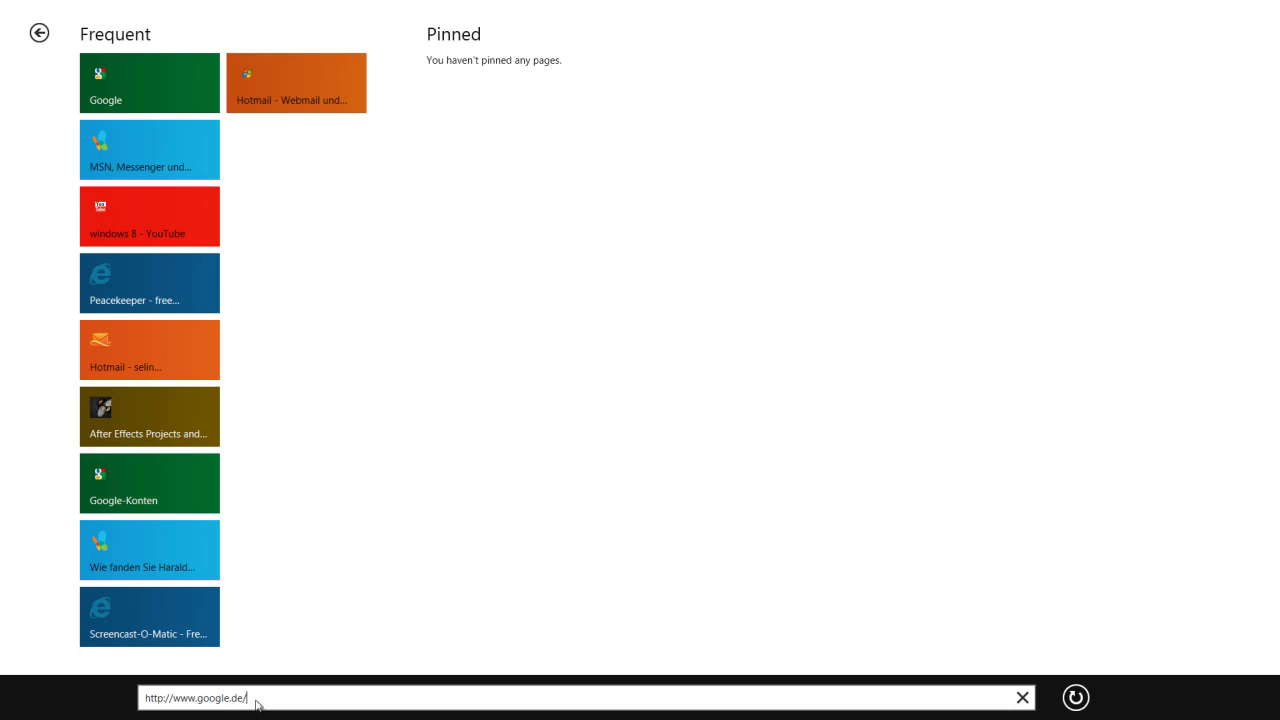
{"action": "left_click_drag", "start_coordinate": [254, 695], "coordinate": [68, 694]}
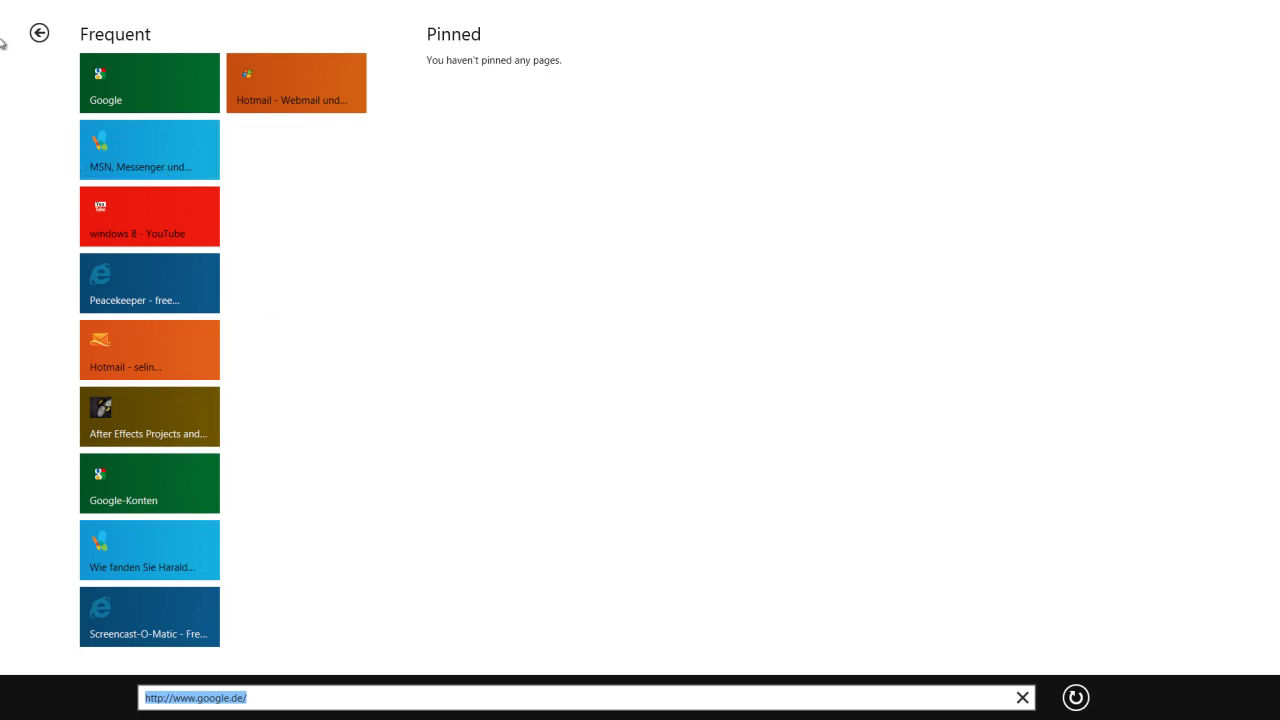
- Go back to the Google homepage and open a new blank tab
{"action": "left_click", "coordinate": [44, 34]}
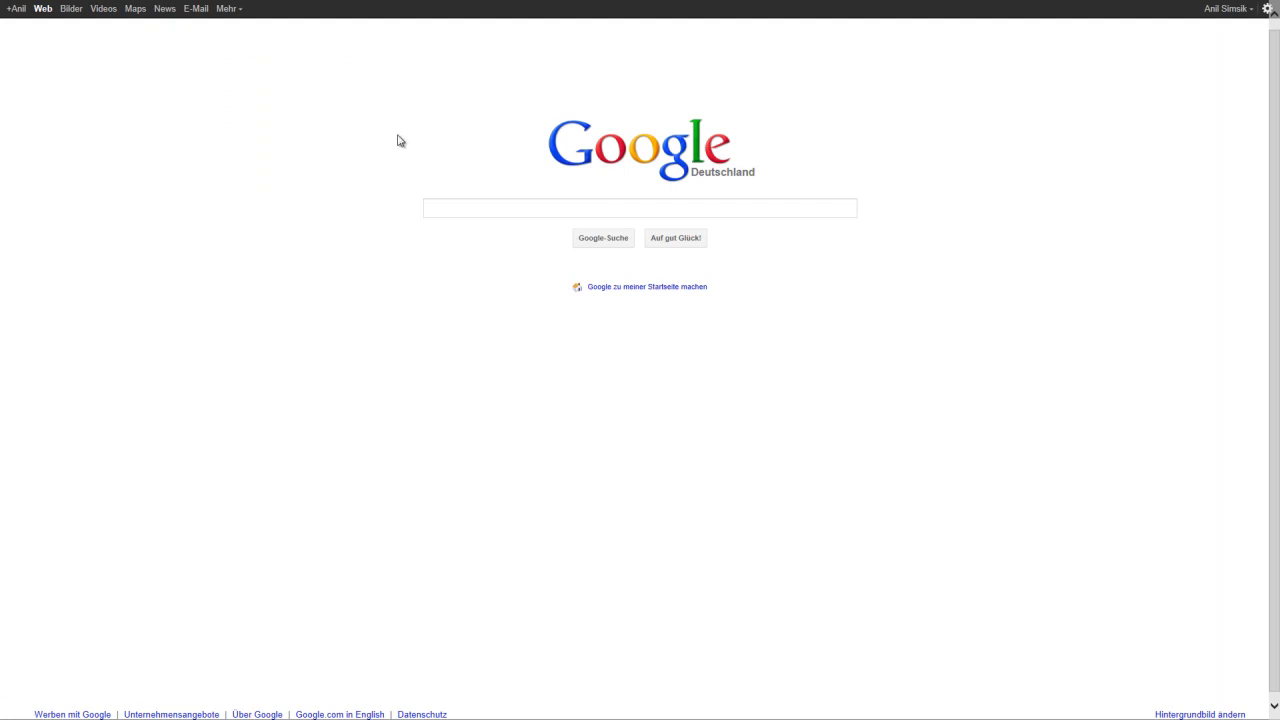
{"action": "right_click", "coordinate": [241, 462]}
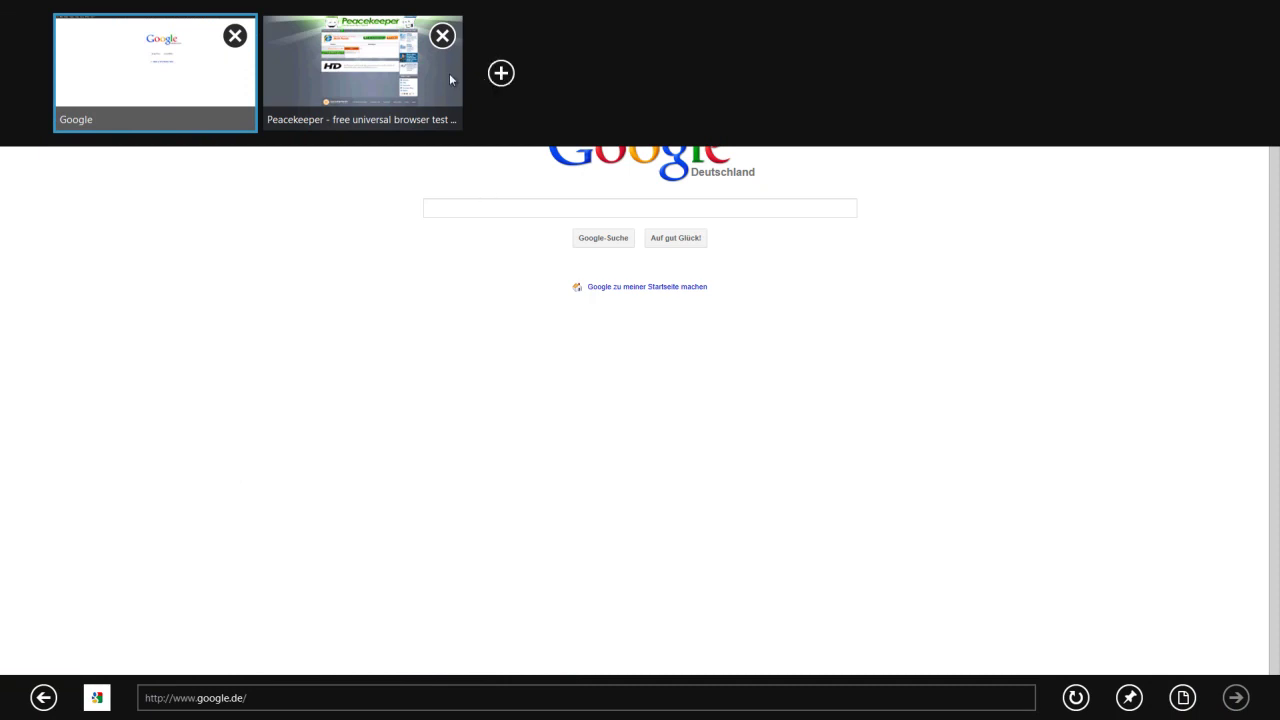
{"action": "left_click", "coordinate": [501, 73]}
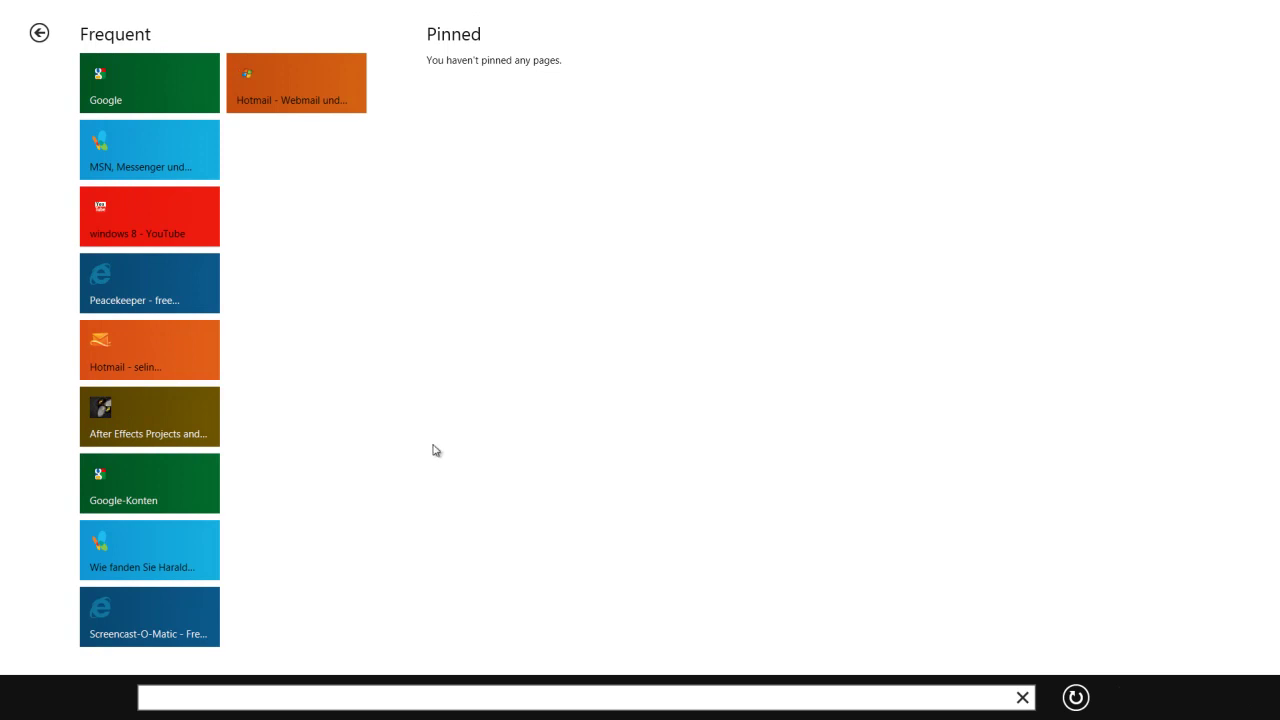
- Reopen Internet Explorer on the Peacekeeper results tab, then launch Tweet@rama from Start
{"action": "key", "text": "super"}
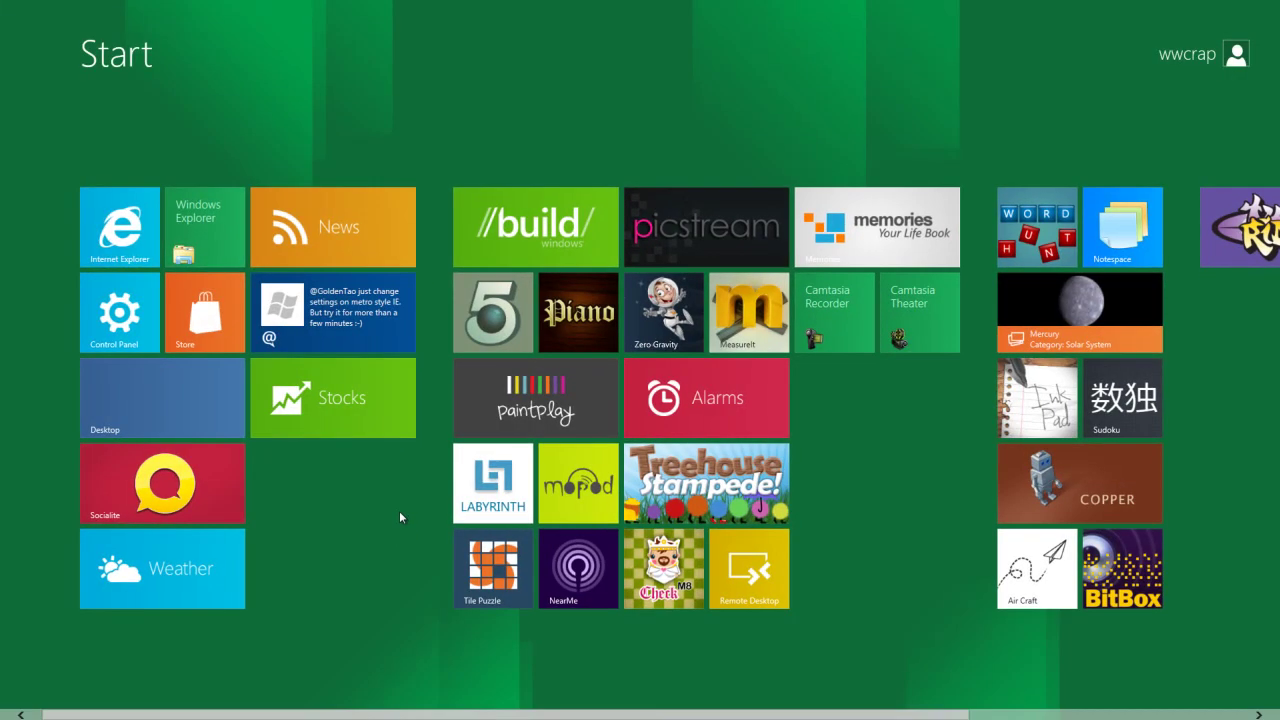
{"action": "left_click", "coordinate": [125, 247]}
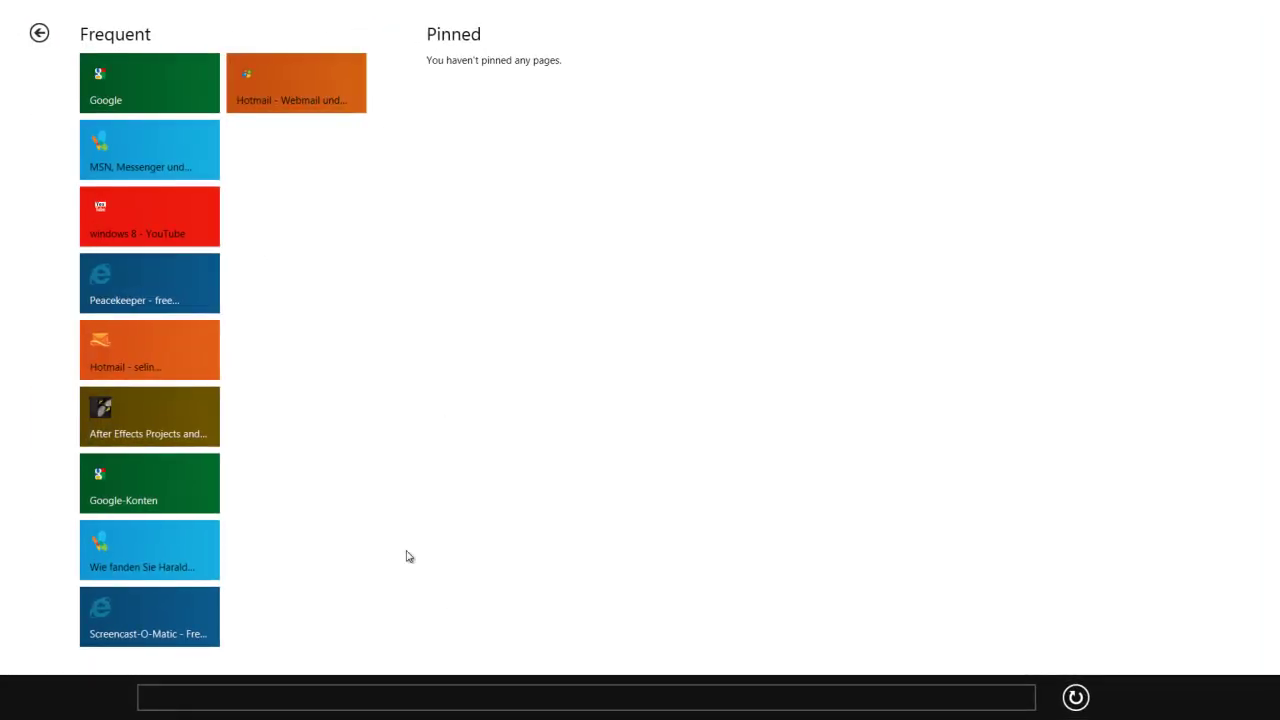
{"action": "left_click", "coordinate": [30, 32]}
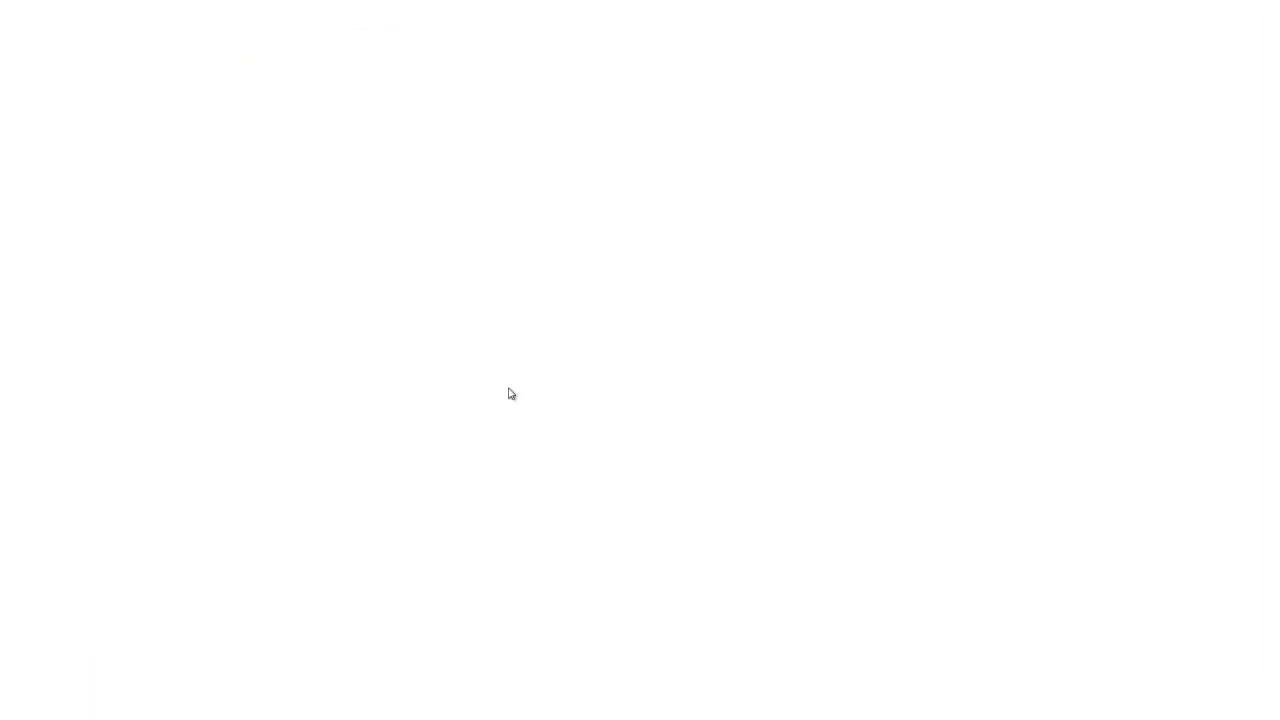
{"action": "right_click", "coordinate": [433, 274]}
{"action": "left_click", "coordinate": [377, 80]}
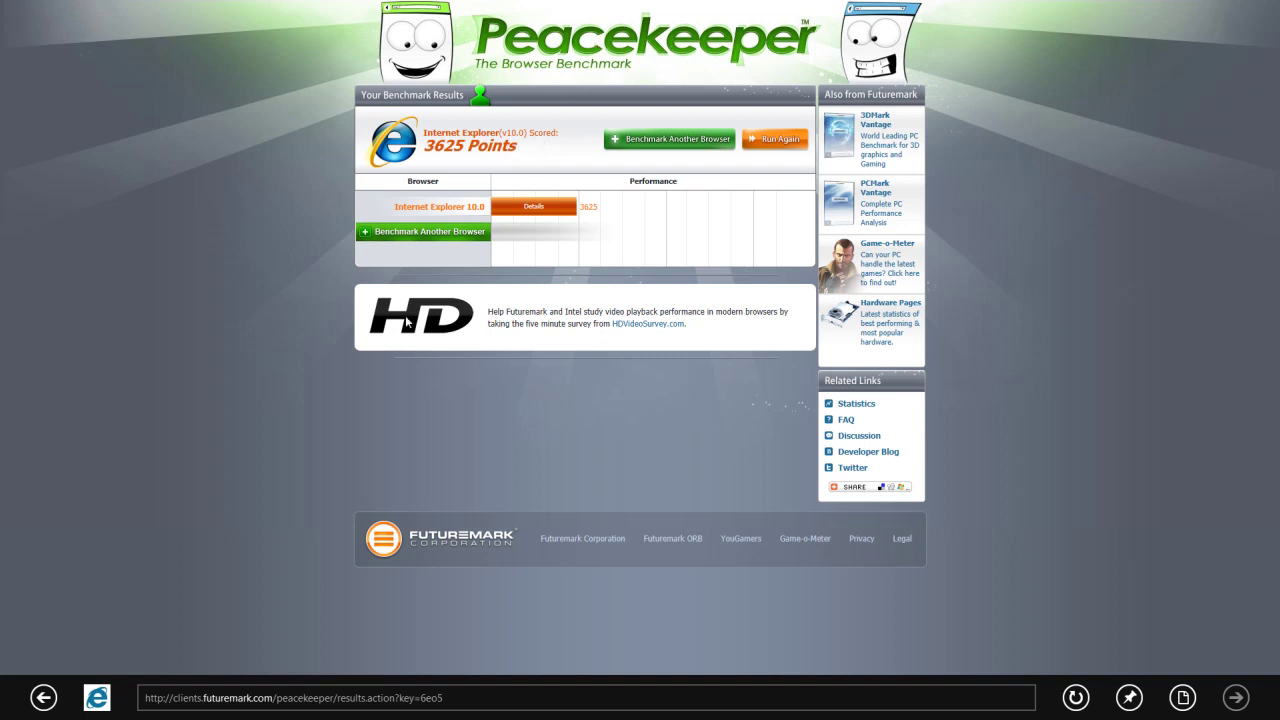
{"action": "key", "text": "super"}
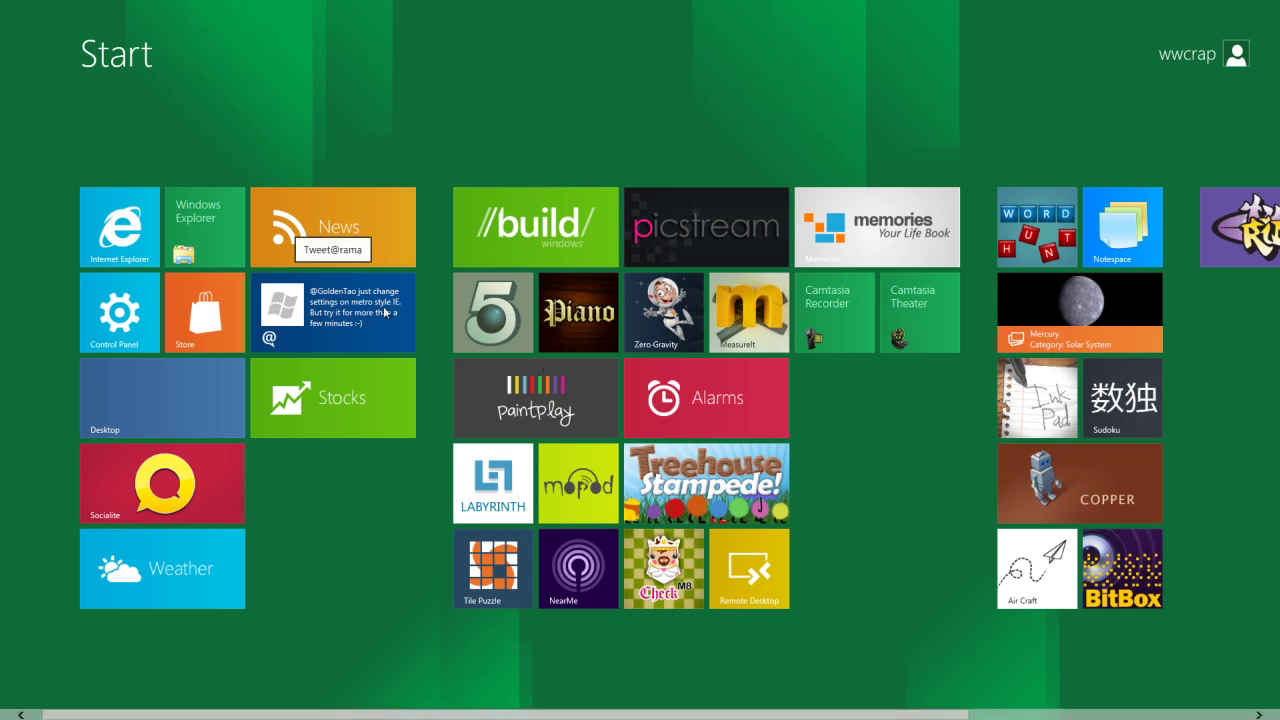
{"action": "left_click", "coordinate": [385, 312]}
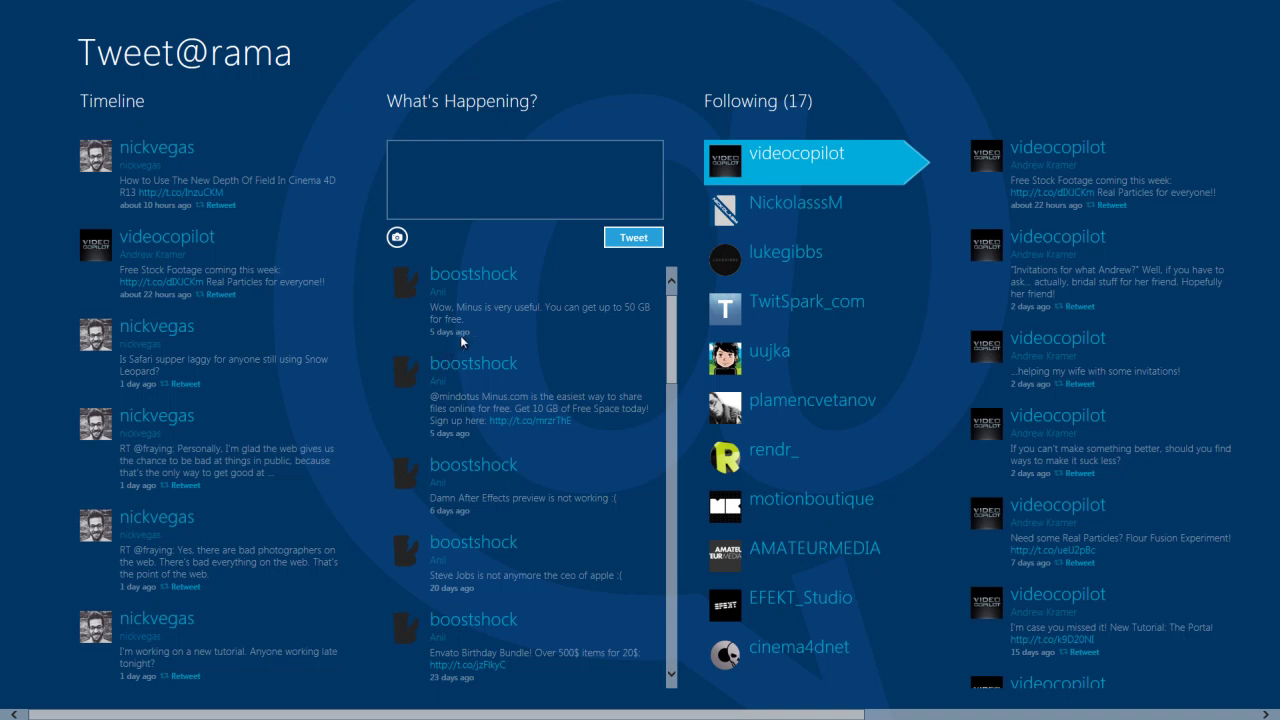
- Scroll through the Tweet@rama timeline and followed accounts, then launch the //build/ app from Start
{"action": "left_click_drag", "start_coordinate": [671, 308], "coordinate": [653, 270]}
{"action": "scroll", "coordinate": [257, 220], "scroll_direction": "down", "scroll_amount": 2}
{"action": "scroll", "coordinate": [278, 235], "scroll_direction": "up", "scroll_amount": 2}
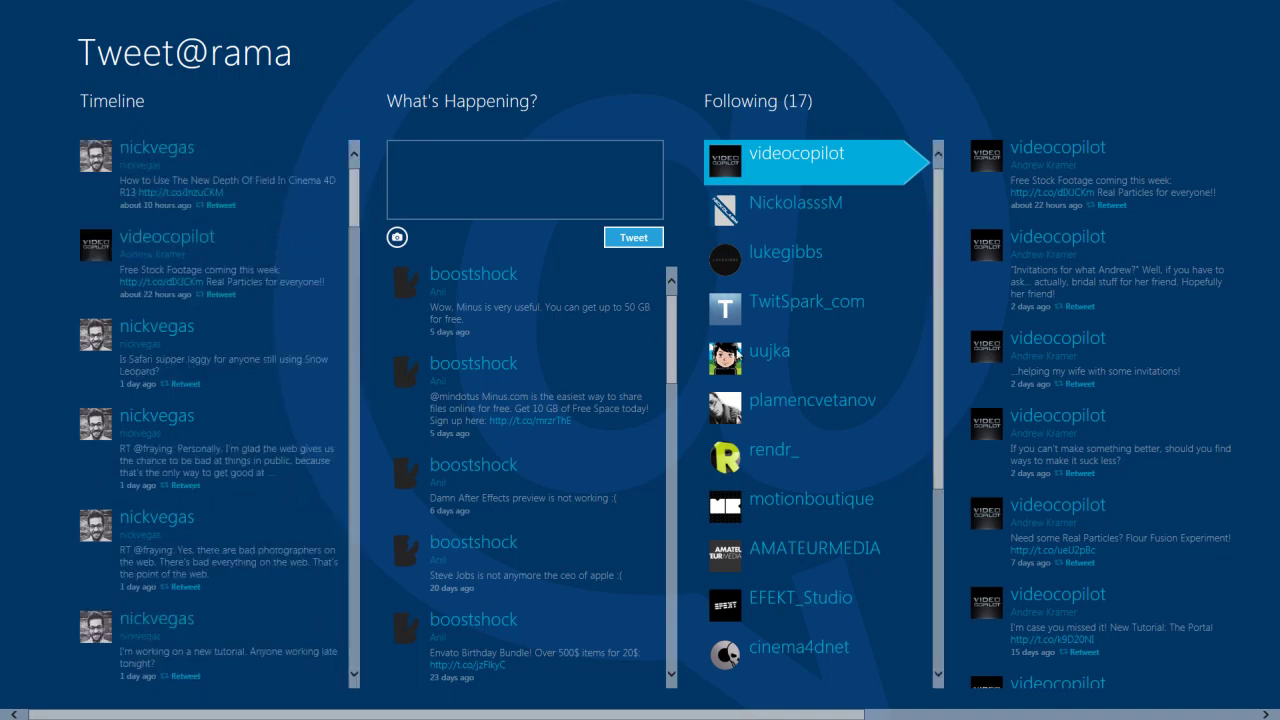
{"action": "key", "text": "super"}
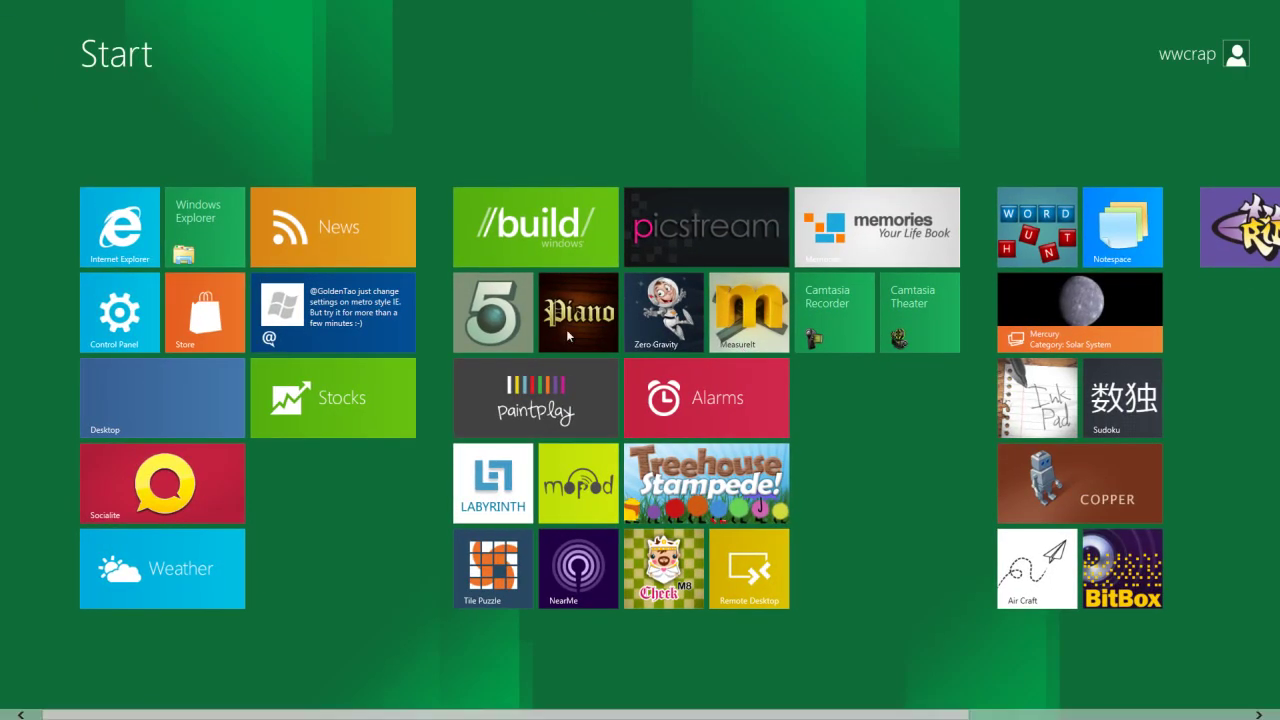
{"action": "left_click", "coordinate": [552, 227]}
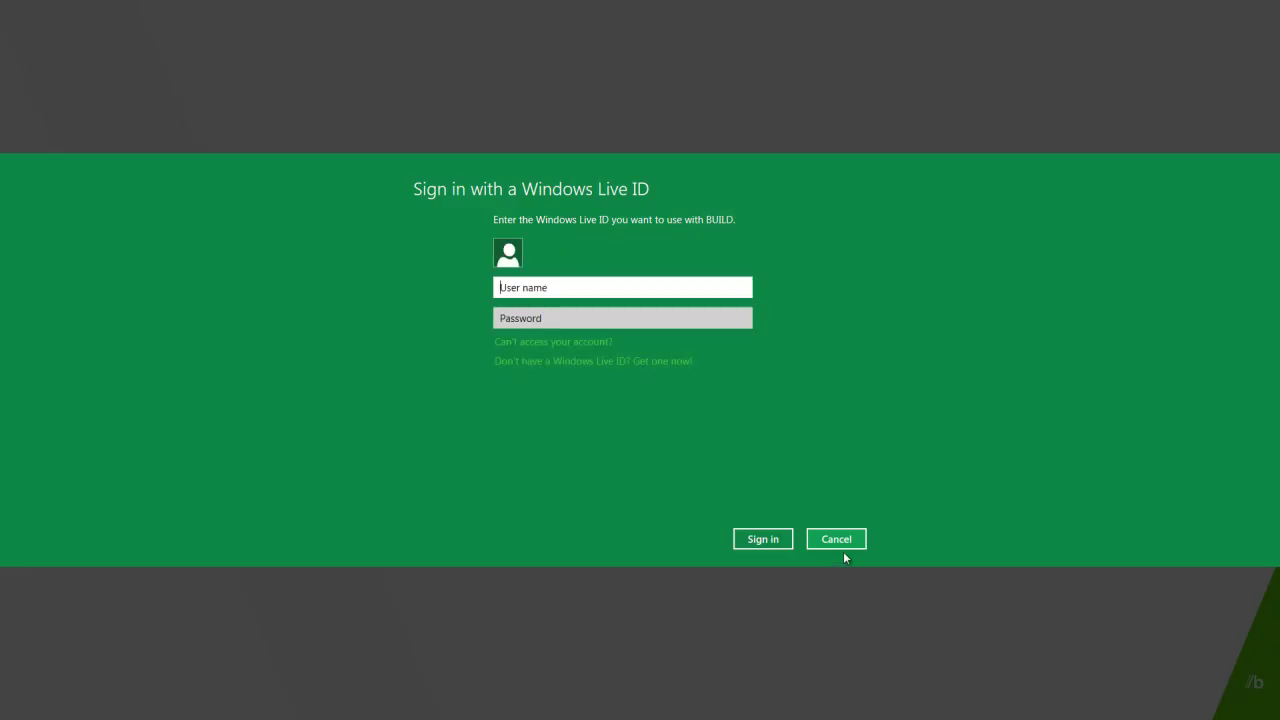
- Decline the Windows Live sign-in for BUILD, launch Piano, then go back to Start
{"action": "left_click", "coordinate": [840, 541]}
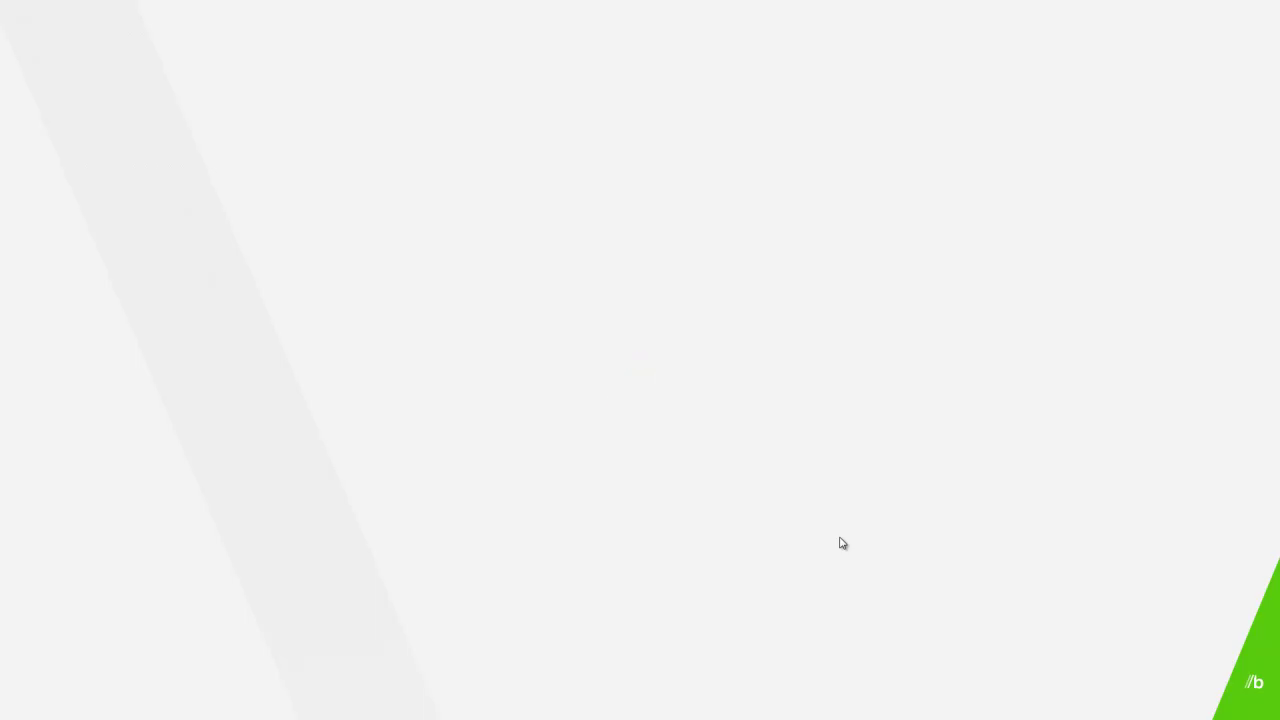
{"action": "key", "text": "super"}
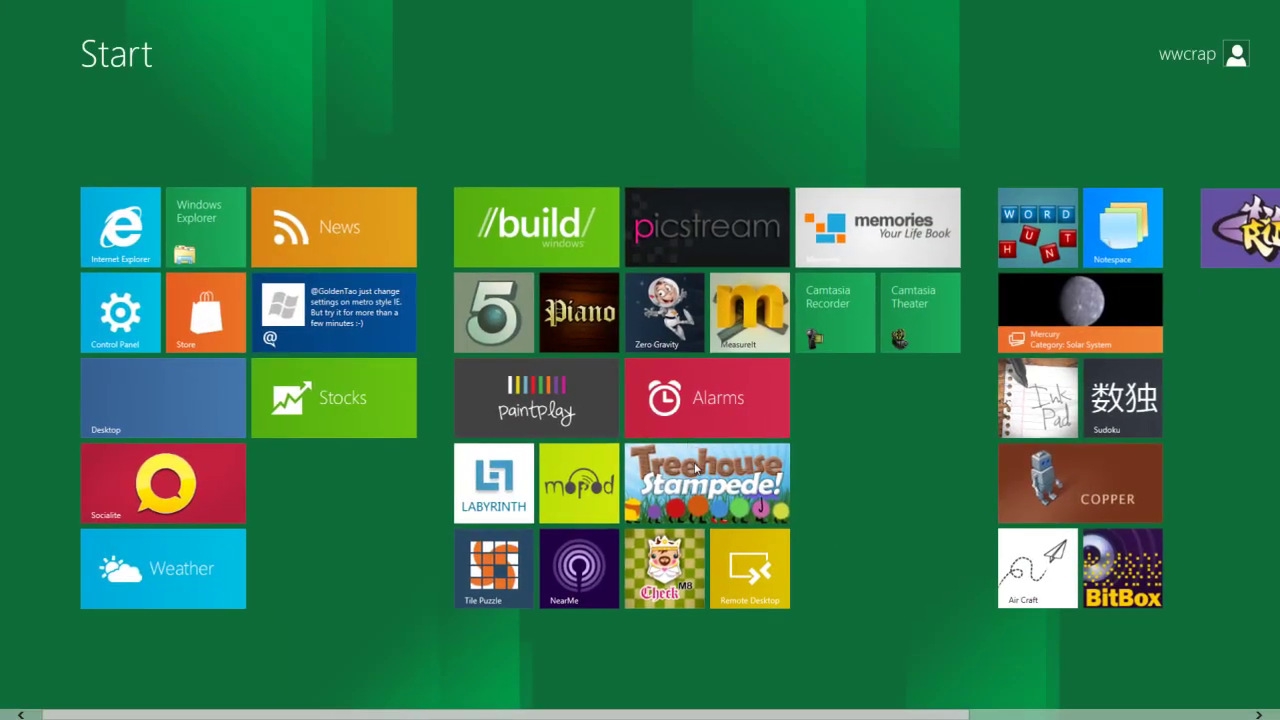
{"action": "left_click", "coordinate": [558, 332]}
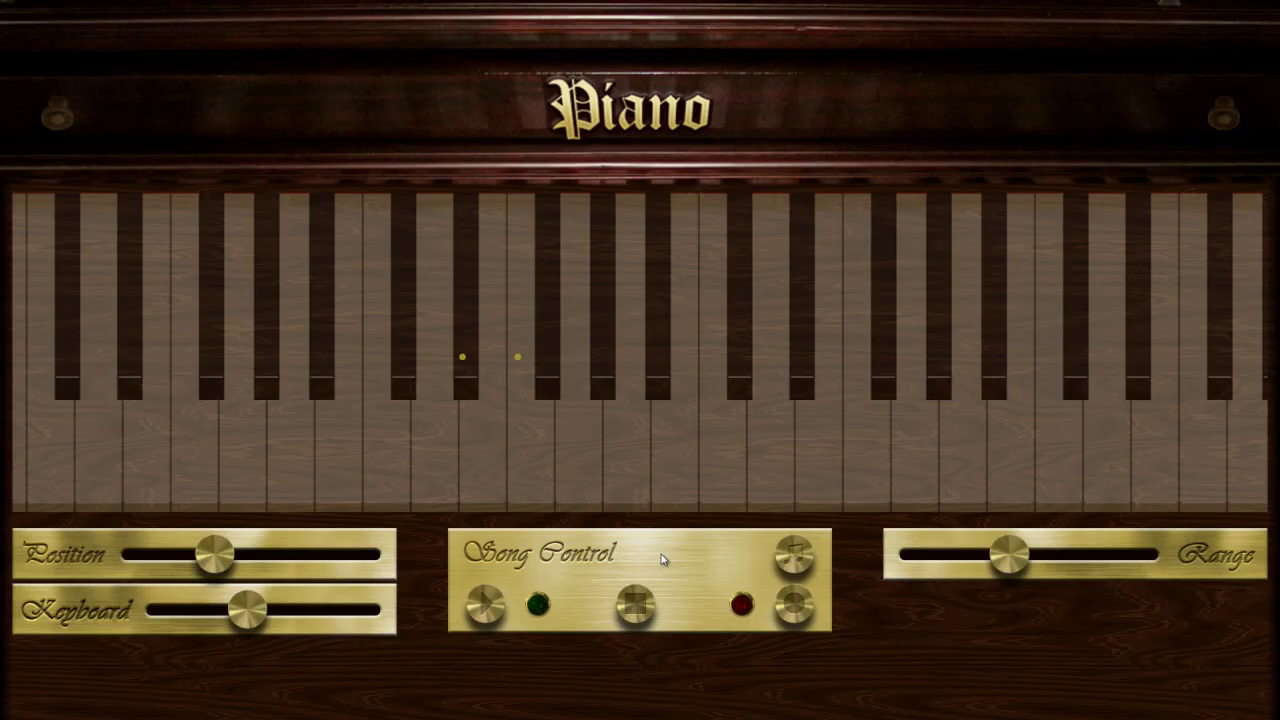
{"action": "key", "text": "super"}
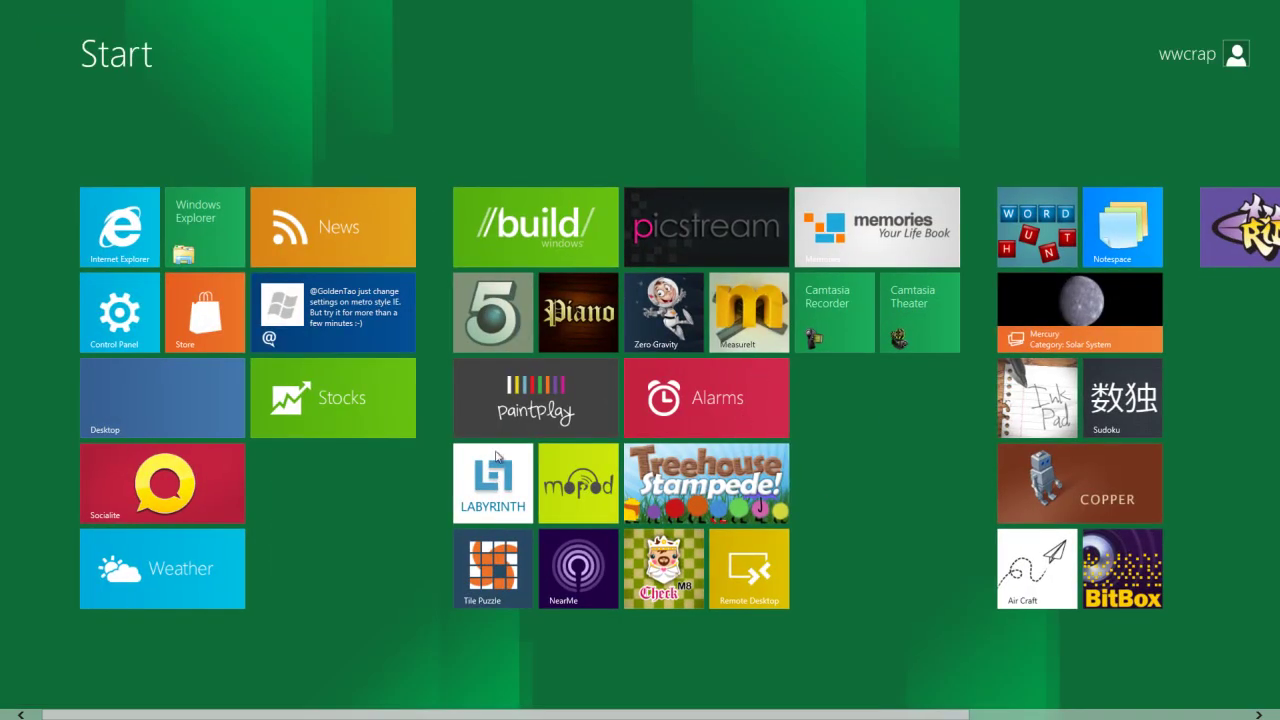
- Move the //build/ tile beside Piano, make it smaller, then make it wide again
{"action": "left_click_drag", "start_coordinate": [522, 222], "coordinate": [677, 247]}
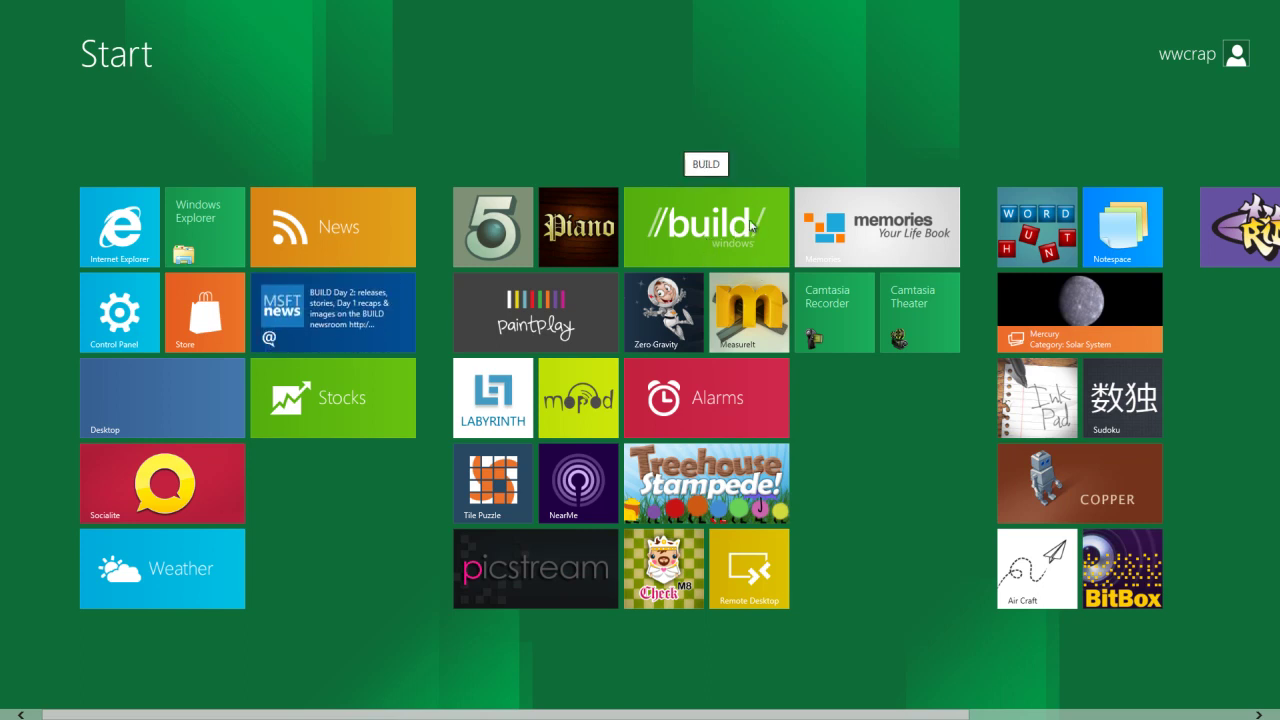
{"action": "right_click", "coordinate": [751, 226]}
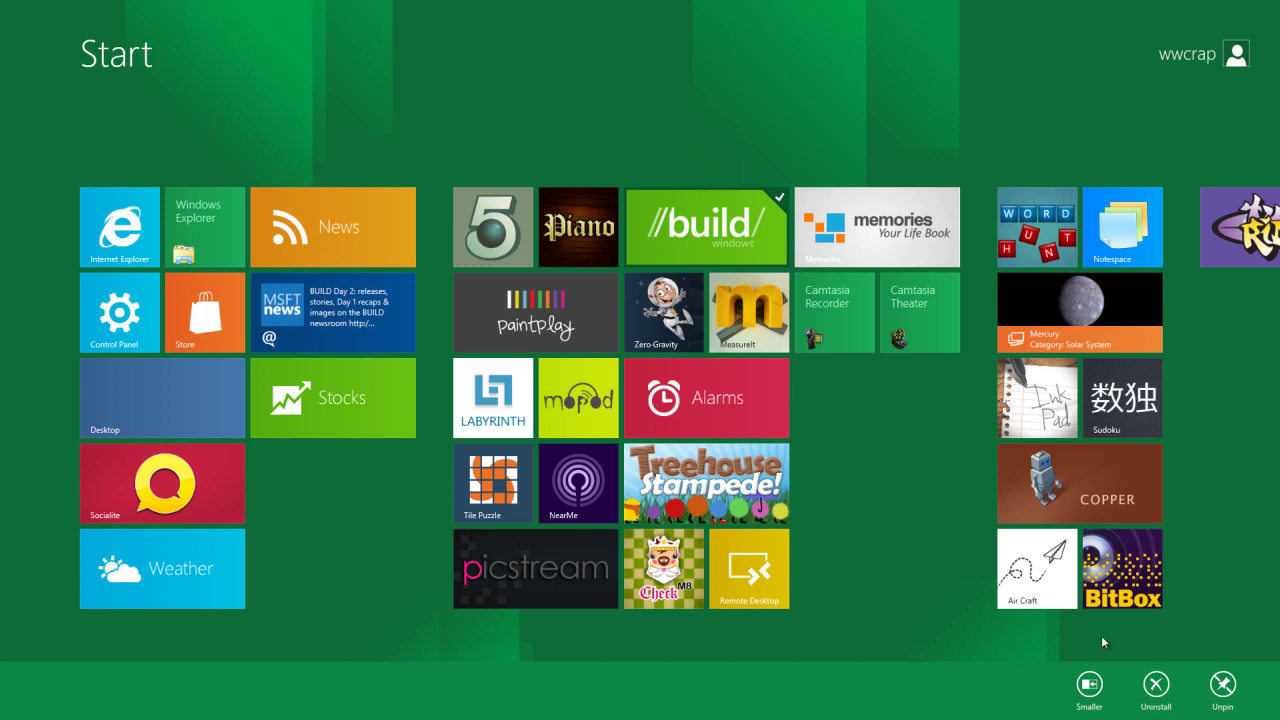
{"action": "left_click", "coordinate": [1088, 685]}
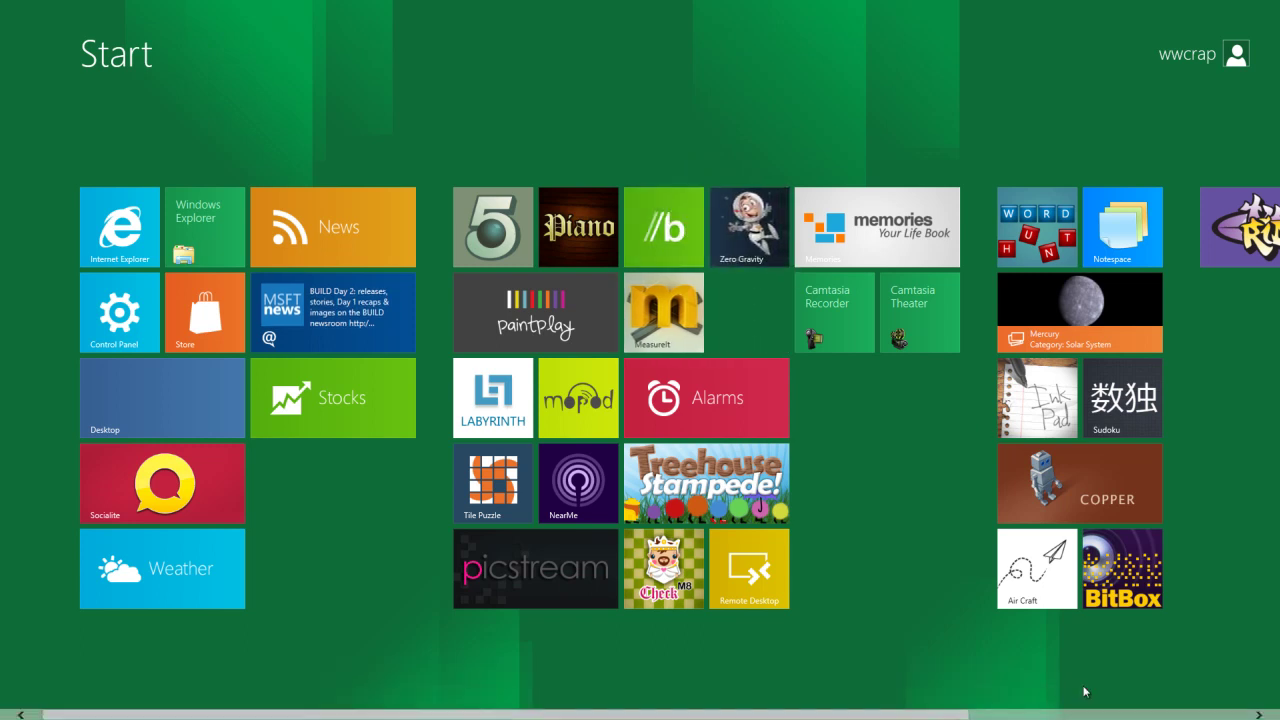
{"action": "right_click", "coordinate": [750, 225]}
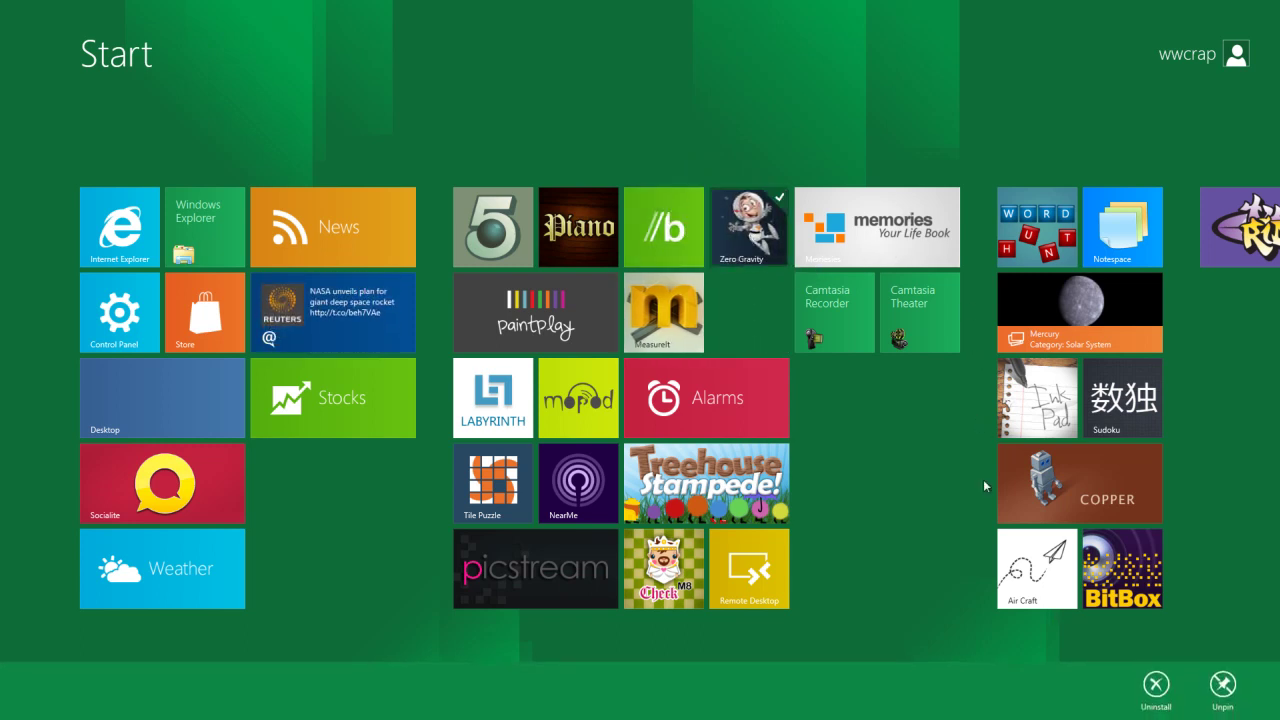
{"action": "right_click", "coordinate": [673, 236]}
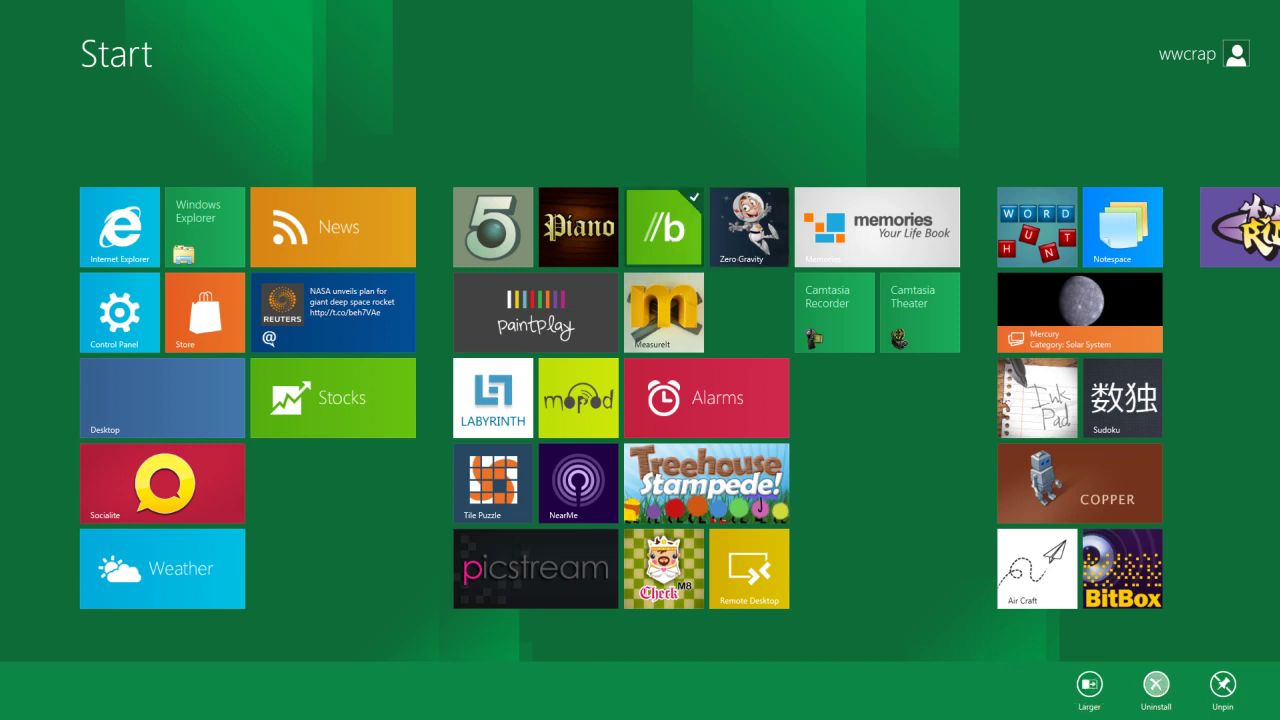
{"action": "left_click", "coordinate": [1092, 686]}
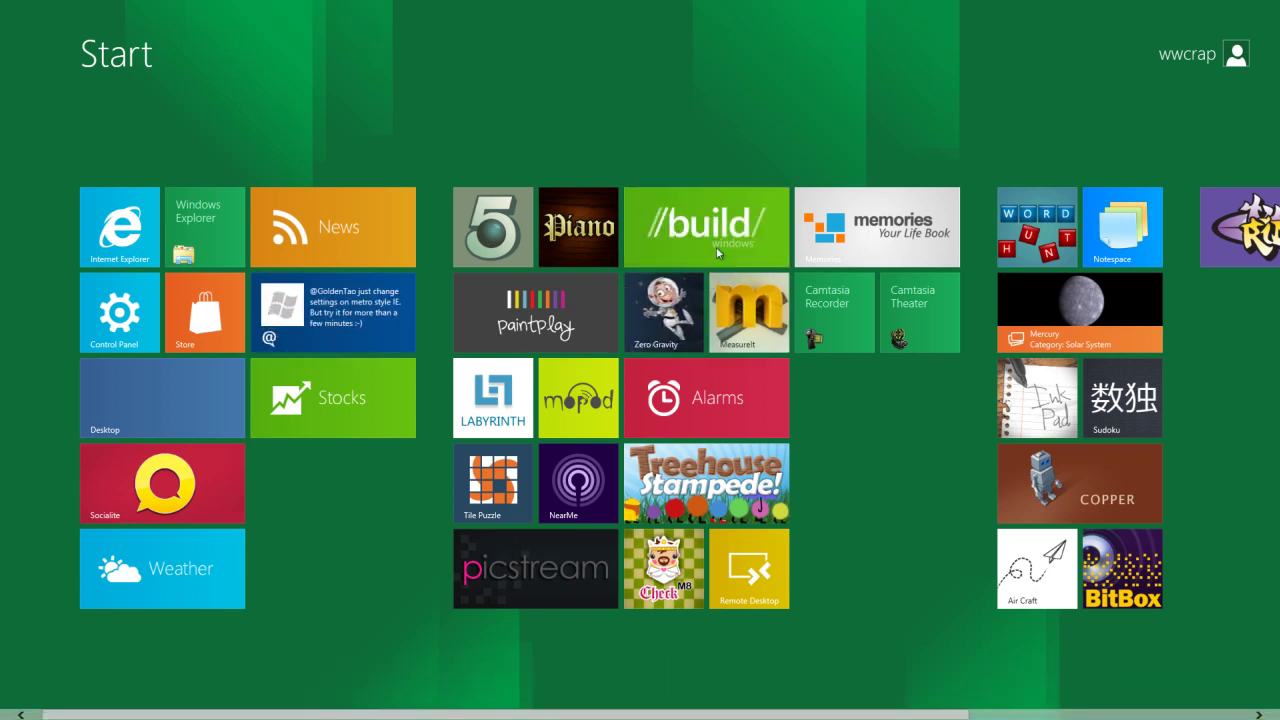
- Open Control Panel from the Start screen
{"action": "scroll", "coordinate": [855, 316], "scroll_direction": "down", "scroll_amount": 1}
{"action": "scroll", "coordinate": [855, 316], "scroll_direction": "down", "scroll_amount": 1}
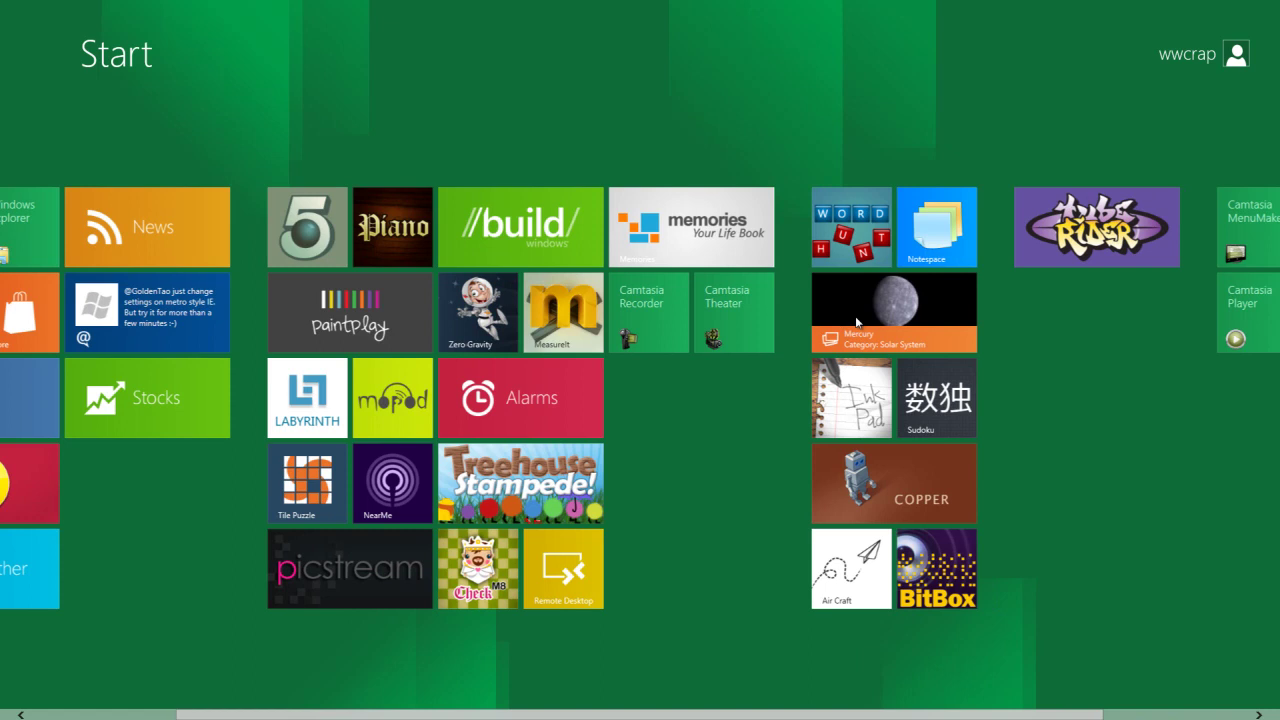
{"action": "scroll", "coordinate": [855, 316], "scroll_direction": "up", "scroll_amount": 2}
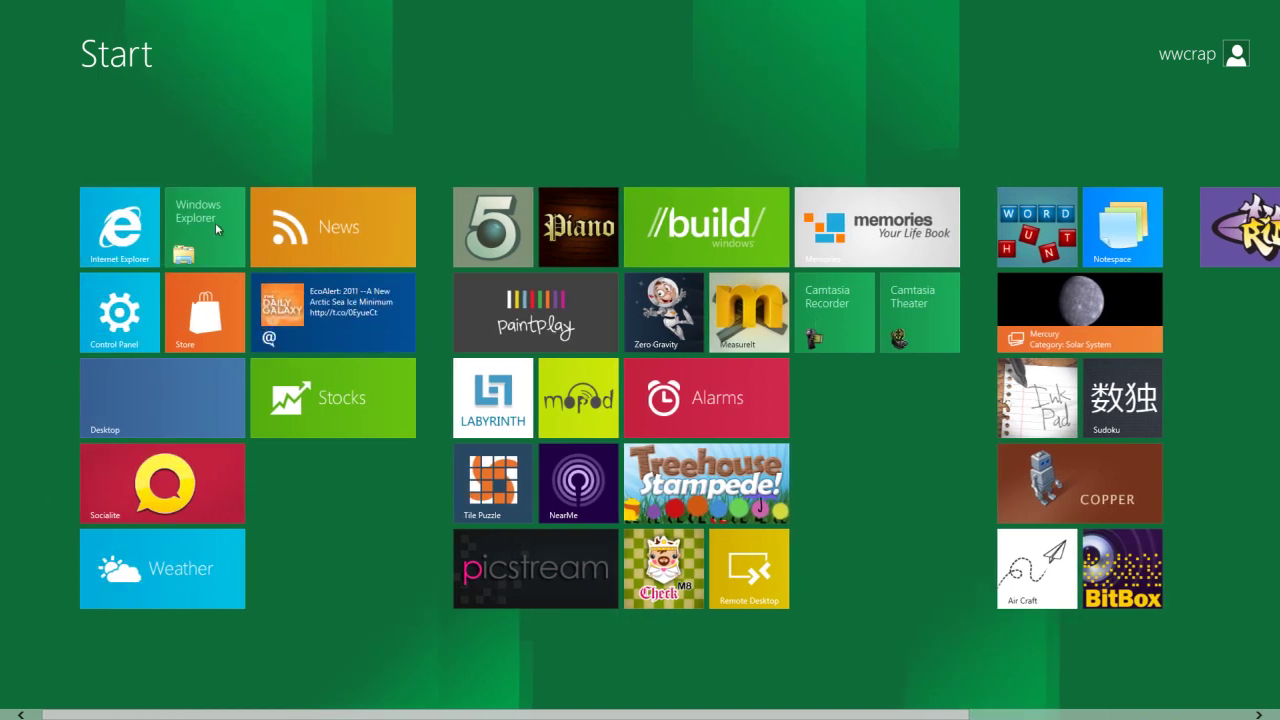
{"action": "left_click", "coordinate": [147, 318]}
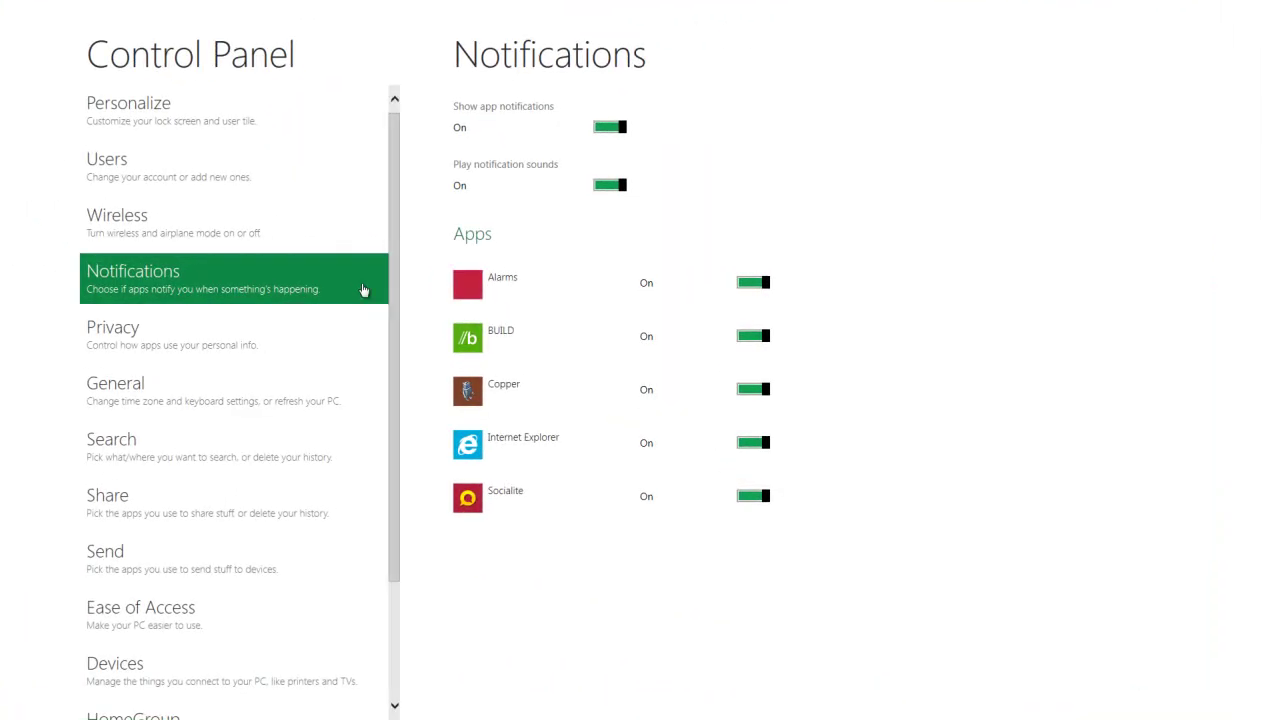
- Switch Alarms notifications off and back on, then go to the Personalize settings
{"action": "left_click_drag", "start_coordinate": [395, 138], "coordinate": [391, 337]}
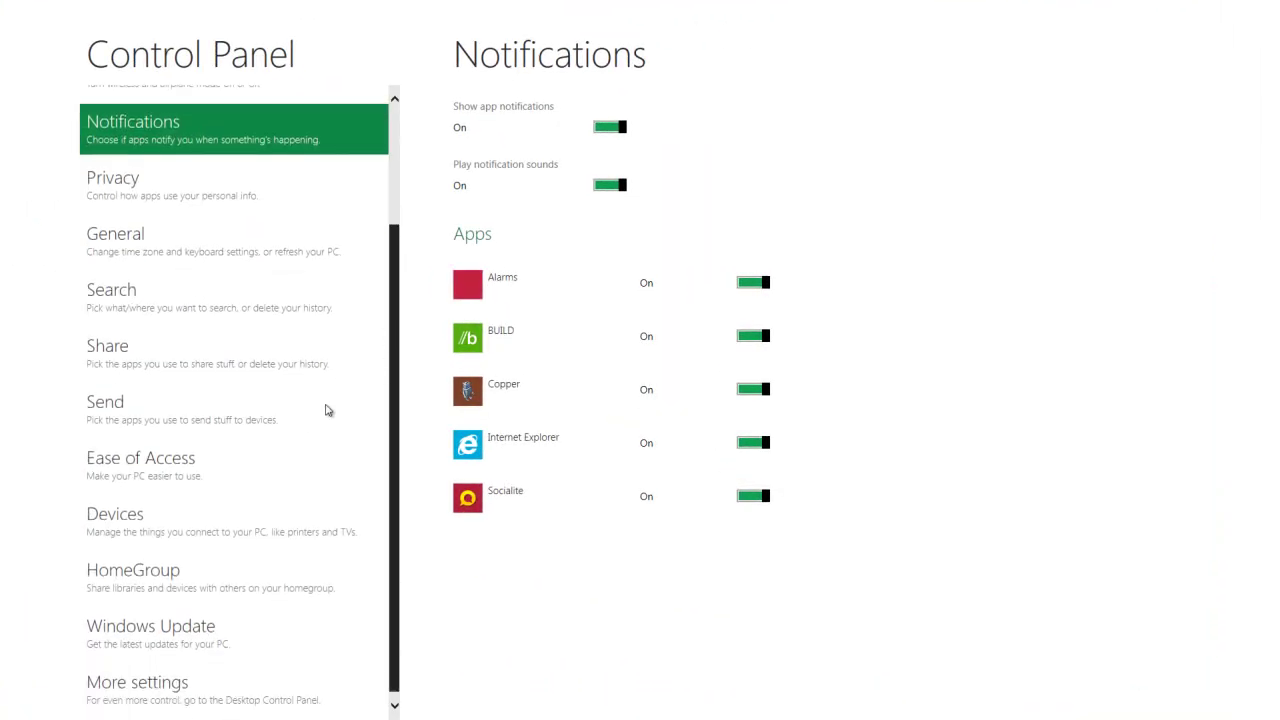
{"action": "scroll", "coordinate": [371, 143], "scroll_direction": "up", "scroll_amount": 2}
{"action": "scroll", "coordinate": [340, 268], "scroll_direction": "up", "scroll_amount": 1}
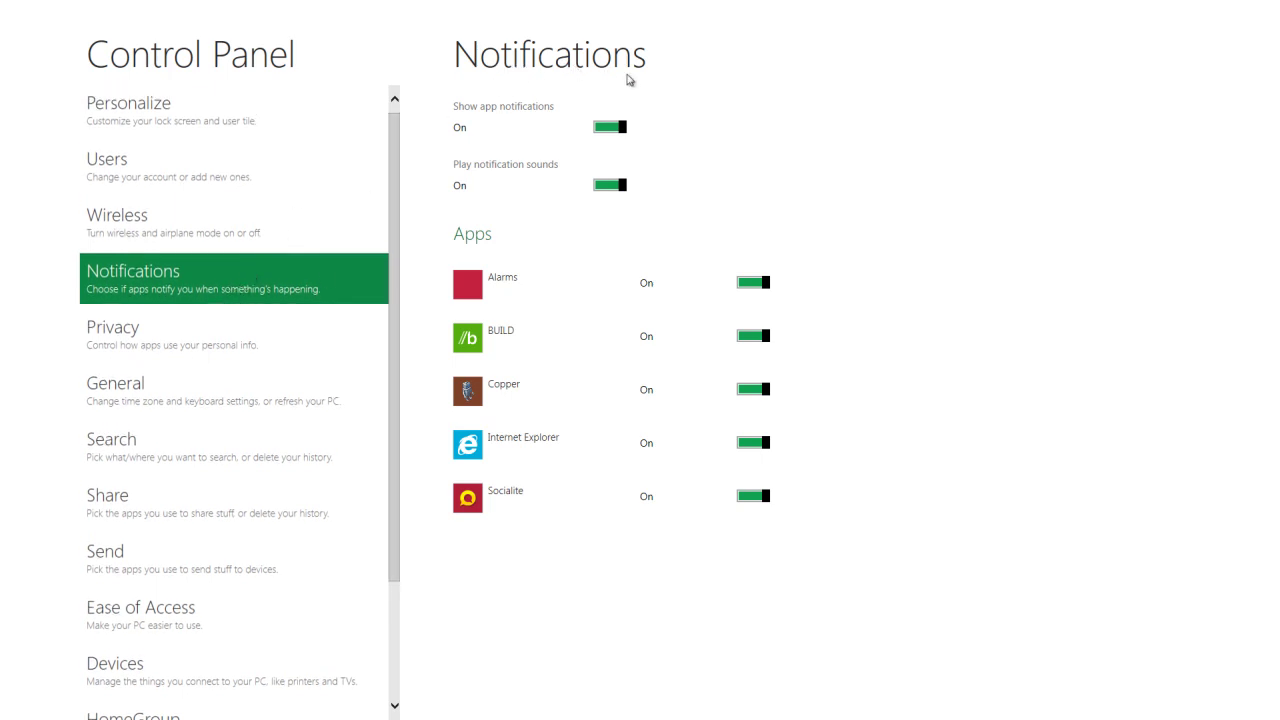
{"action": "mouse_move", "coordinate": [766, 286]}
{"action": "left_mouse_down"}
{"action": "mouse_move", "coordinate": [729, 283]}
{"action": "mouse_move", "coordinate": [791, 283]}
{"action": "mouse_move", "coordinate": [742, 288]}
{"action": "left_mouse_up"}
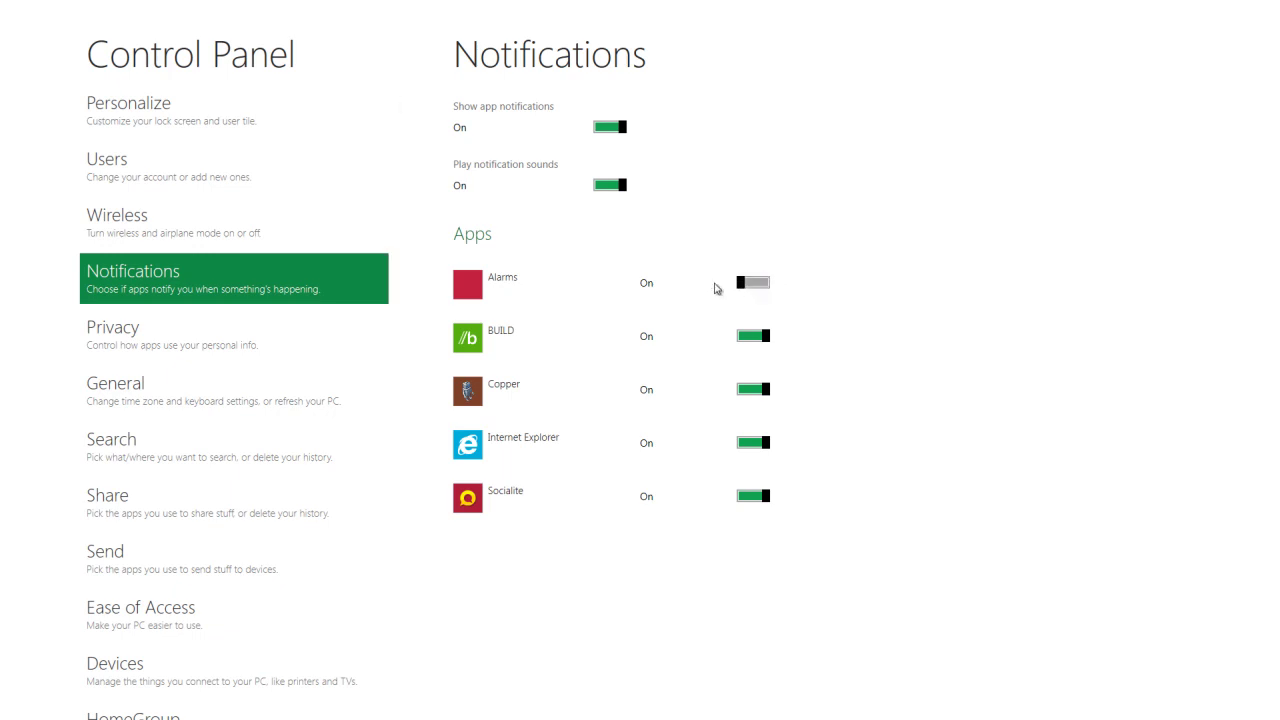
{"action": "left_click", "coordinate": [750, 285]}
{"action": "left_click", "coordinate": [146, 118]}
{"action": "scroll", "coordinate": [230, 400], "scroll_direction": "down", "scroll_amount": 2}
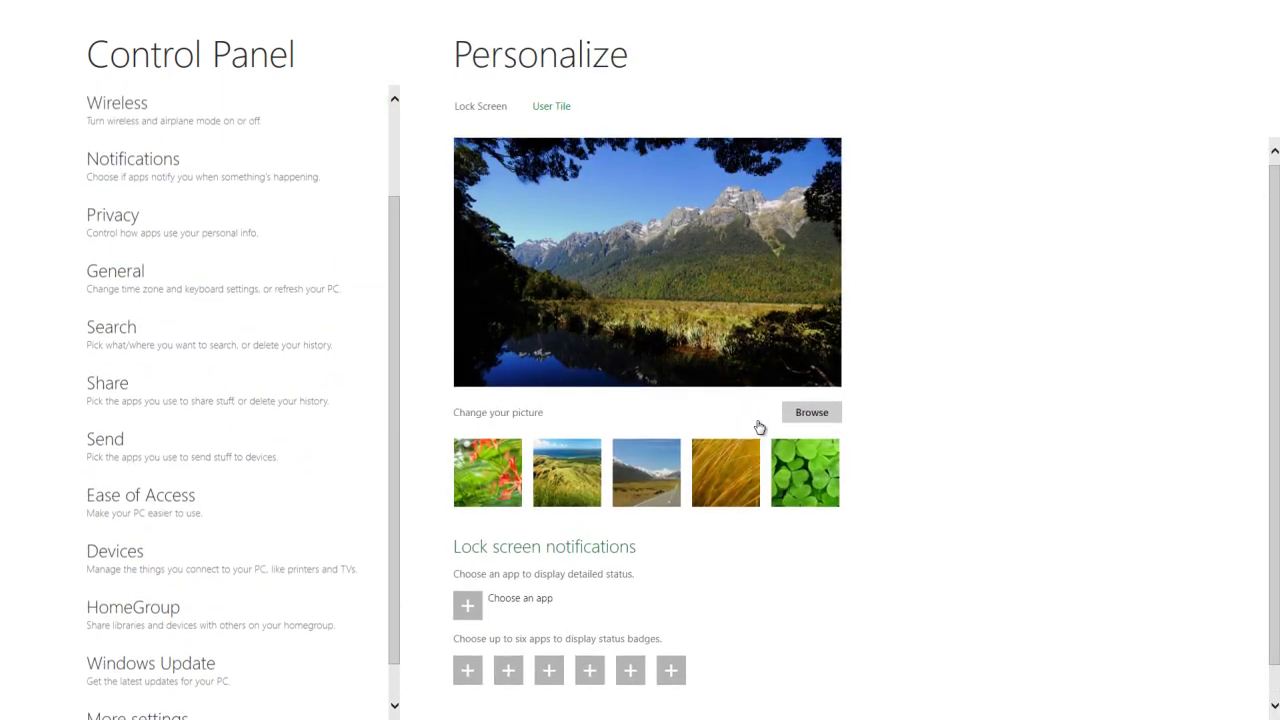
- Set the golden grass lock screen picture, view User Tile and Ease of Access, return to Start
{"action": "left_click", "coordinate": [697, 500]}
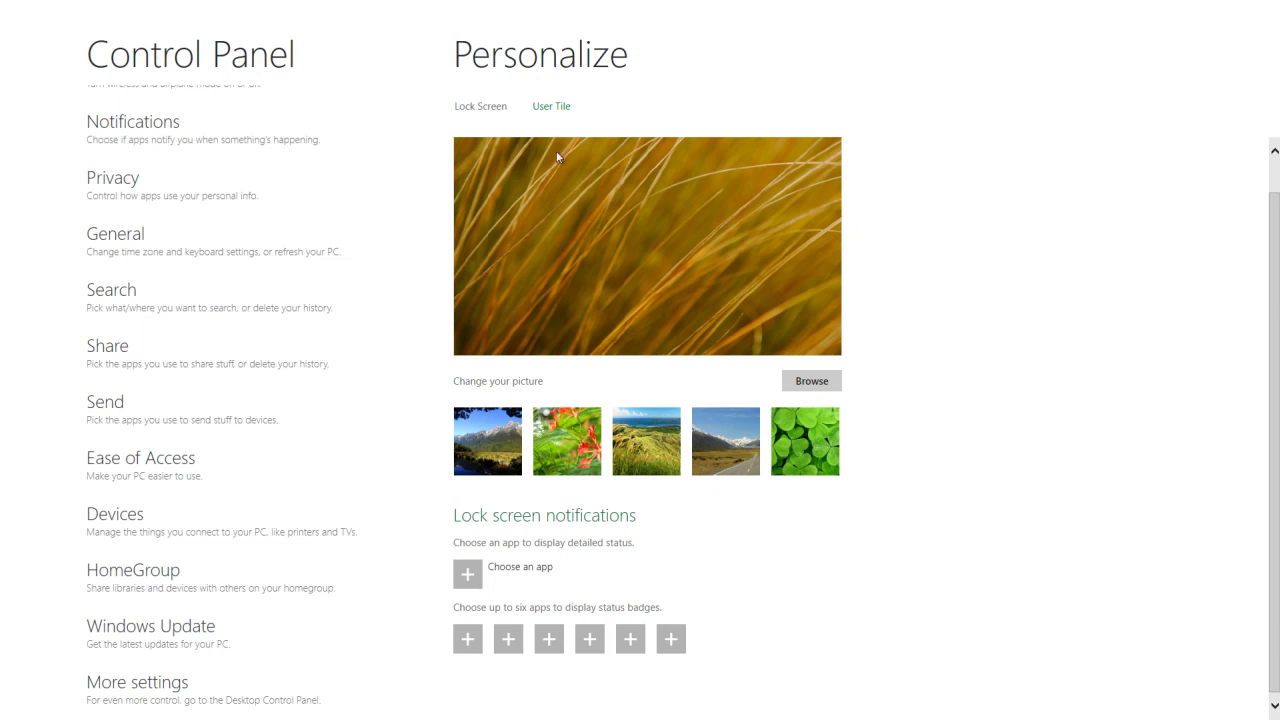
{"action": "left_click", "coordinate": [552, 107]}
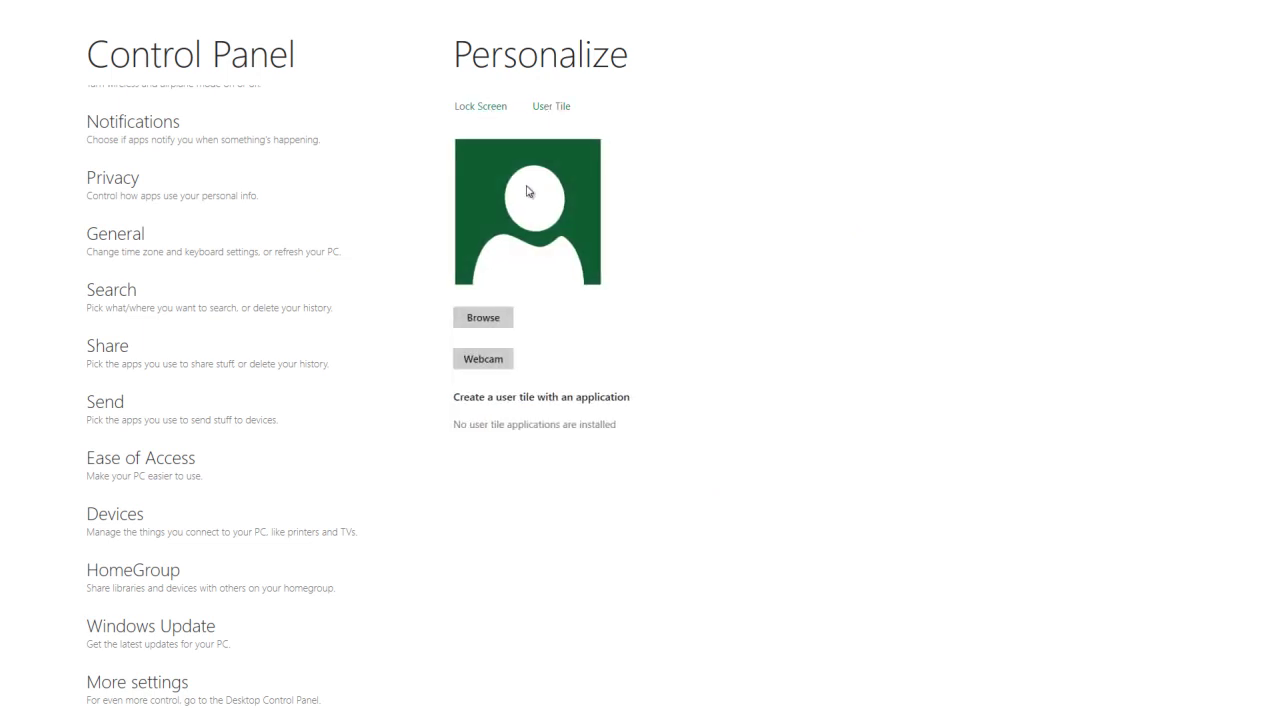
{"action": "left_click", "coordinate": [481, 106]}
{"action": "left_click", "coordinate": [243, 477]}
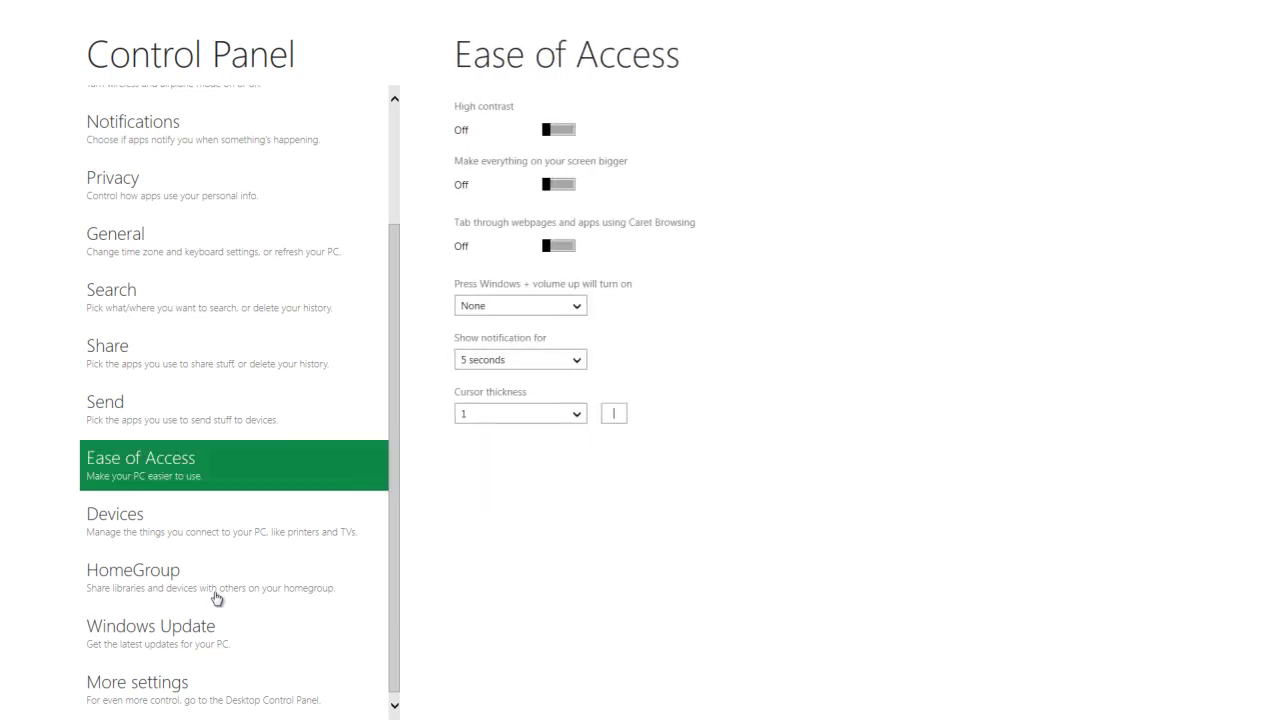
{"action": "key", "text": "super"}
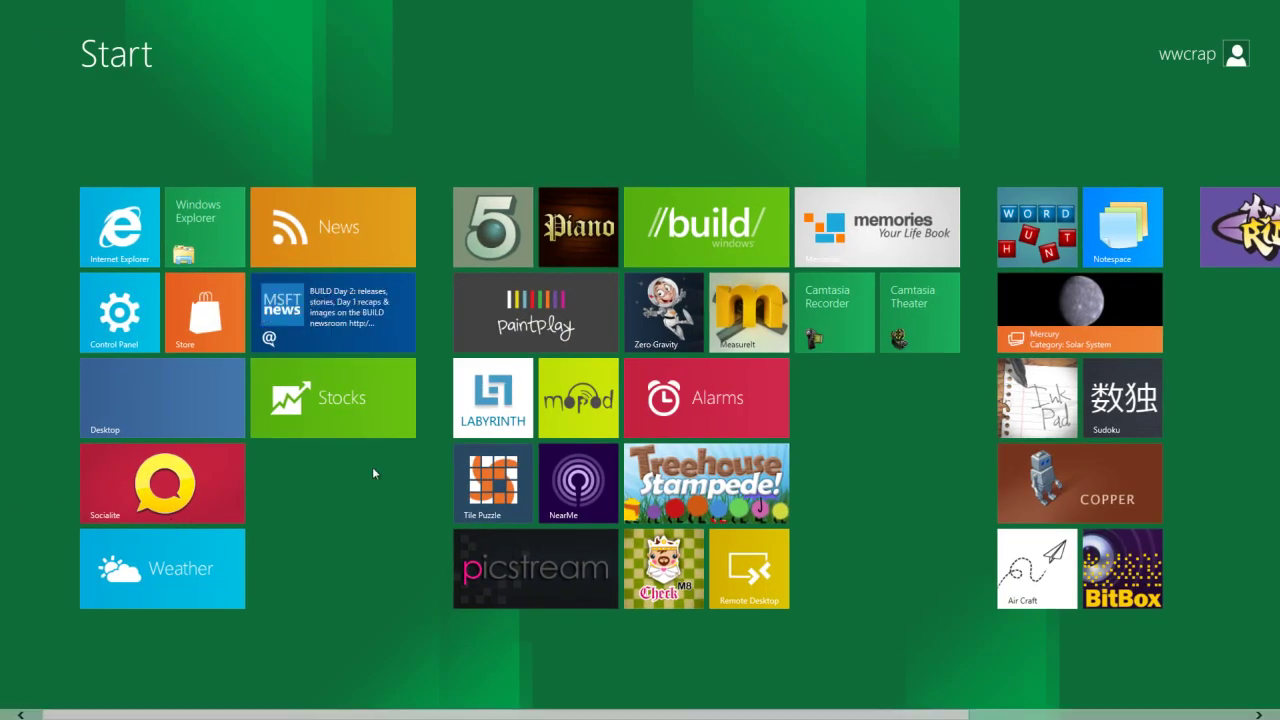
- Launch PaintPlay, then return via Start to Internet Explorer's Peacekeeper results page
{"action": "left_click", "coordinate": [545, 329]}
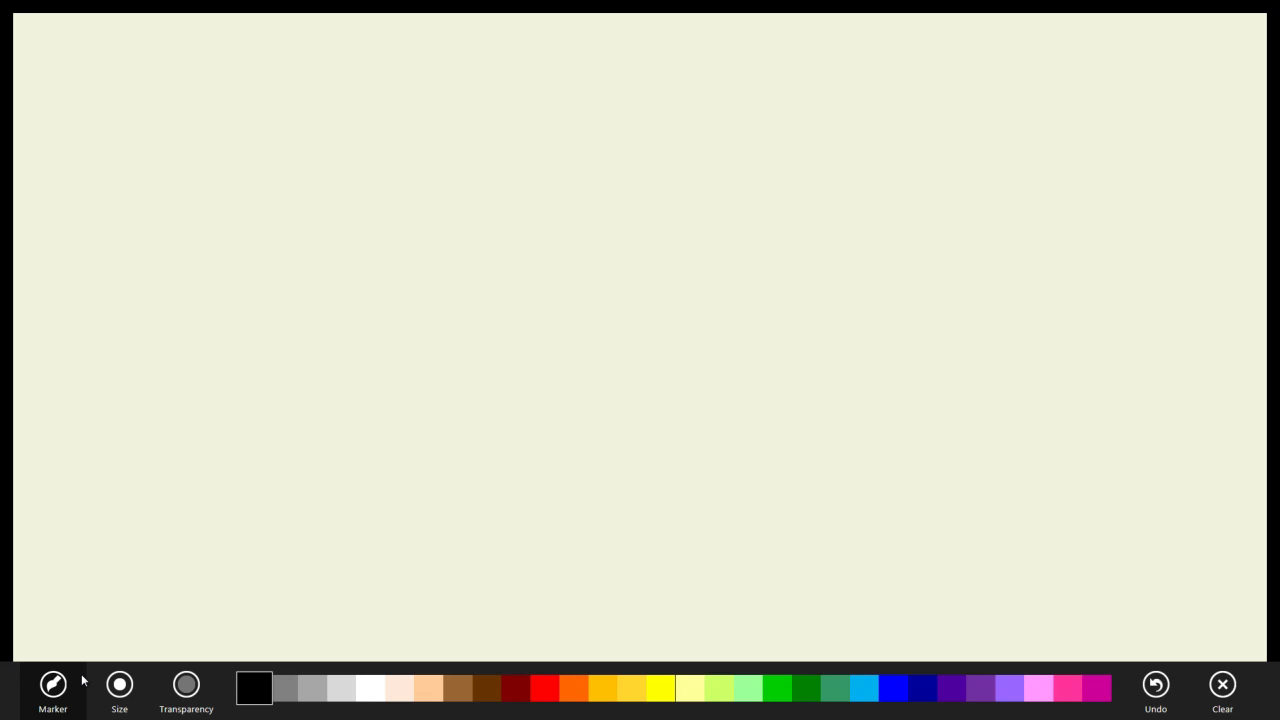
{"action": "key", "text": "super"}
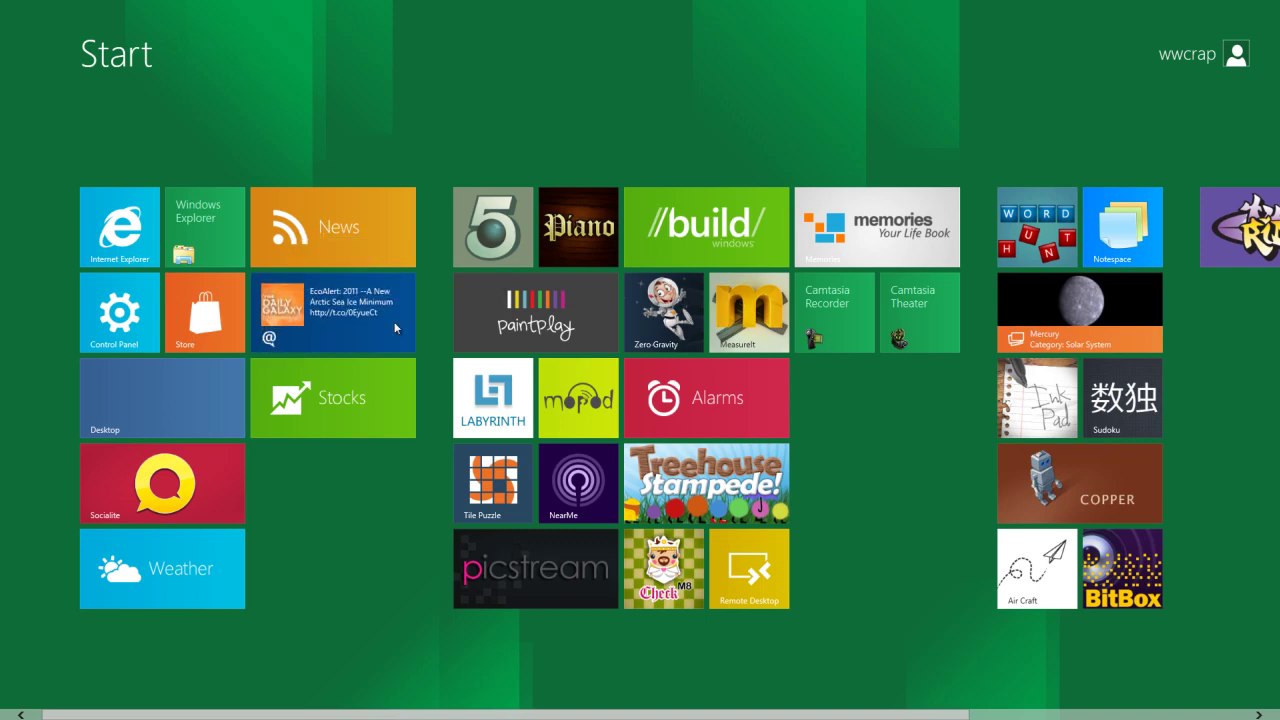
{"action": "left_click", "coordinate": [137, 257]}
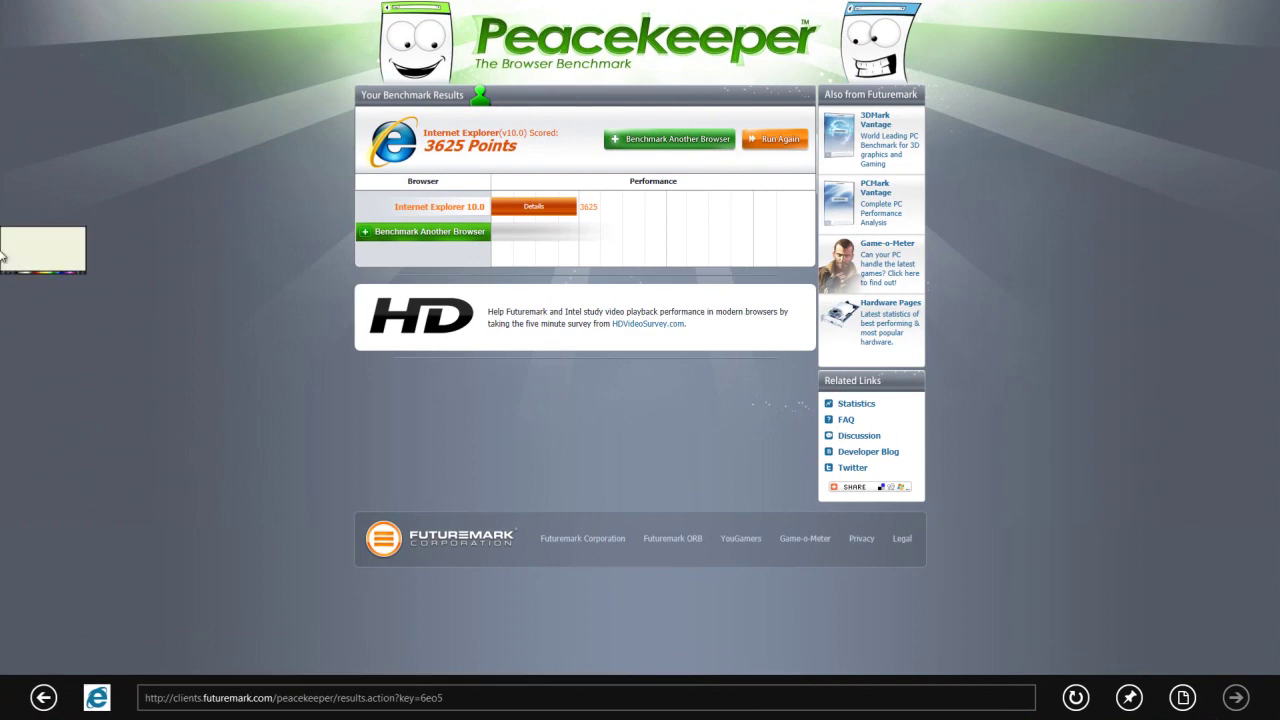
- Snap PaintPlay beside the Peacekeeper page, swap and restore pane sizes, draw a dot, return to Start
{"action": "mouse_move", "coordinate": [1, 200]}
{"action": "left_click_drag", "start_coordinate": [1, 200], "coordinate": [187, 201]}
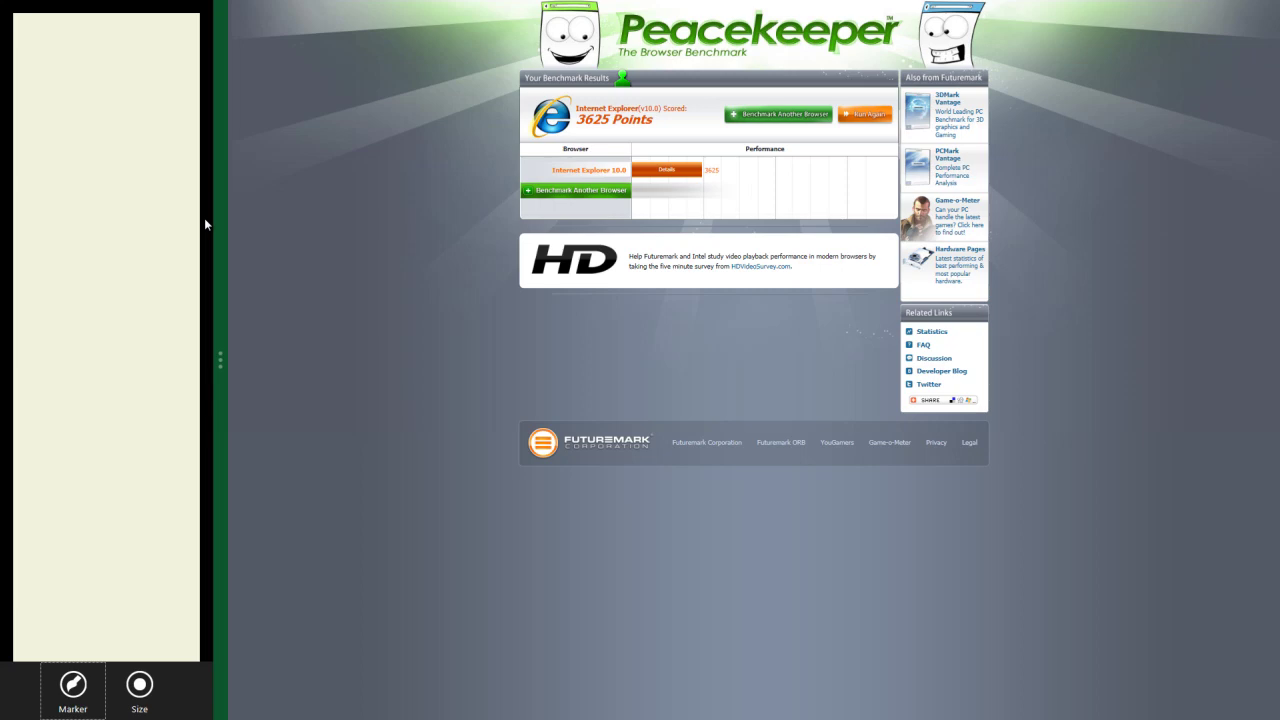
{"action": "left_click_drag", "start_coordinate": [221, 355], "coordinate": [462, 356]}
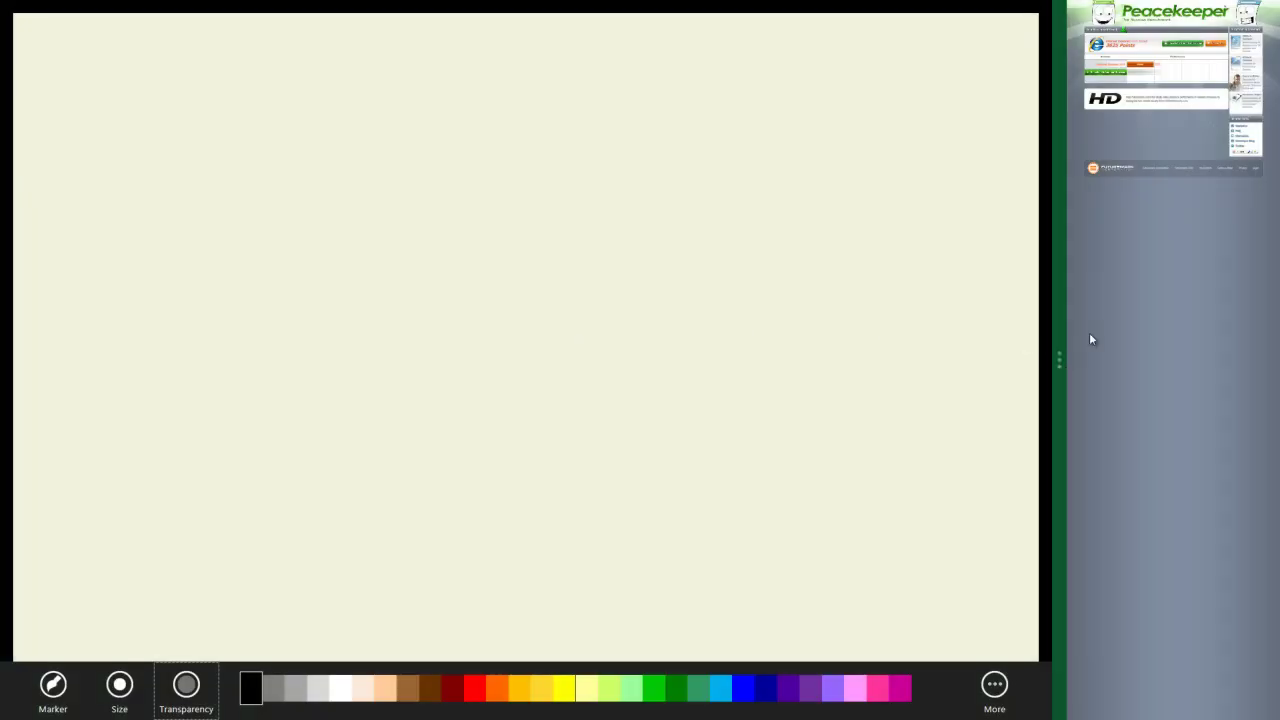
{"action": "left_click_drag", "start_coordinate": [1060, 360], "coordinate": [380, 362]}
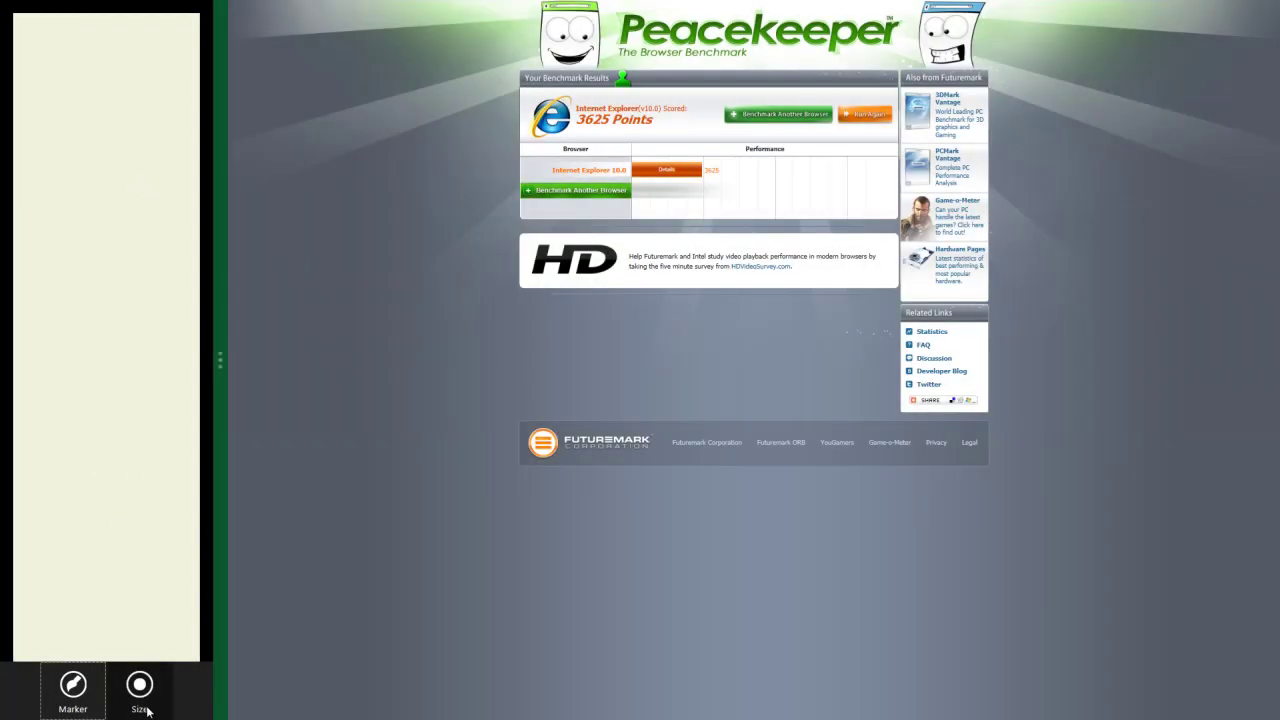
{"action": "left_click", "coordinate": [158, 391]}
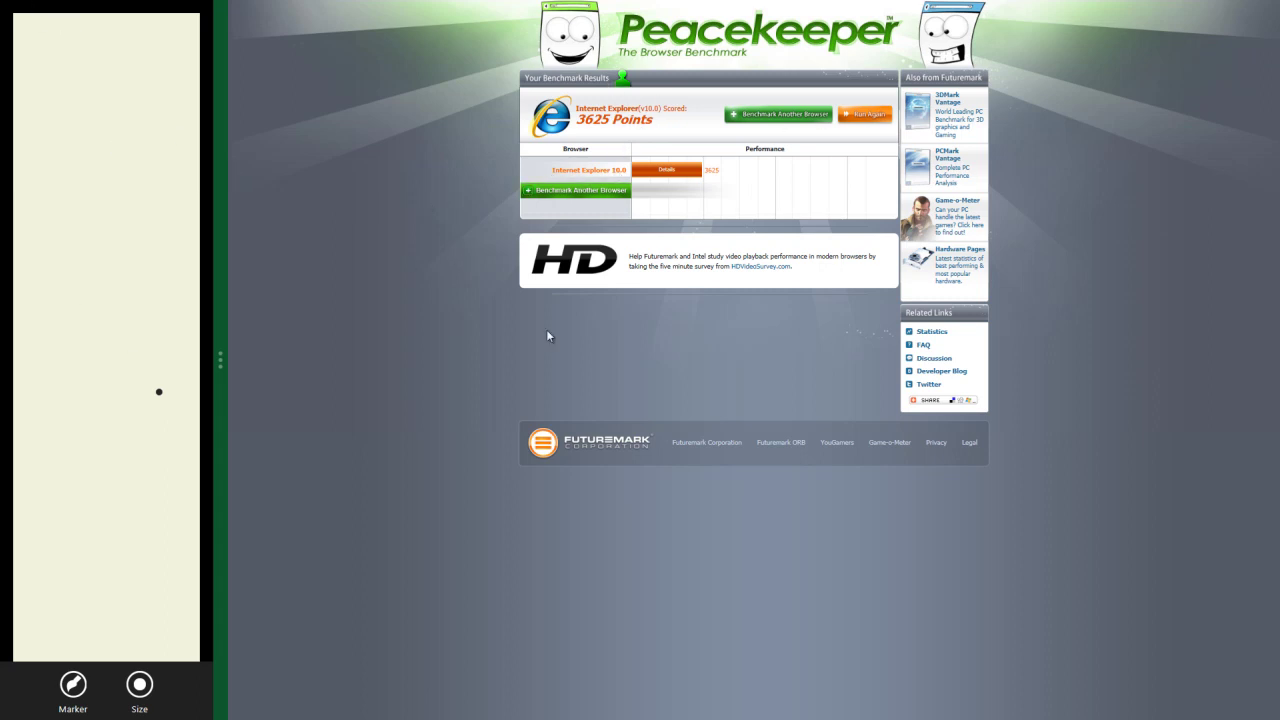
{"action": "key", "text": "super"}
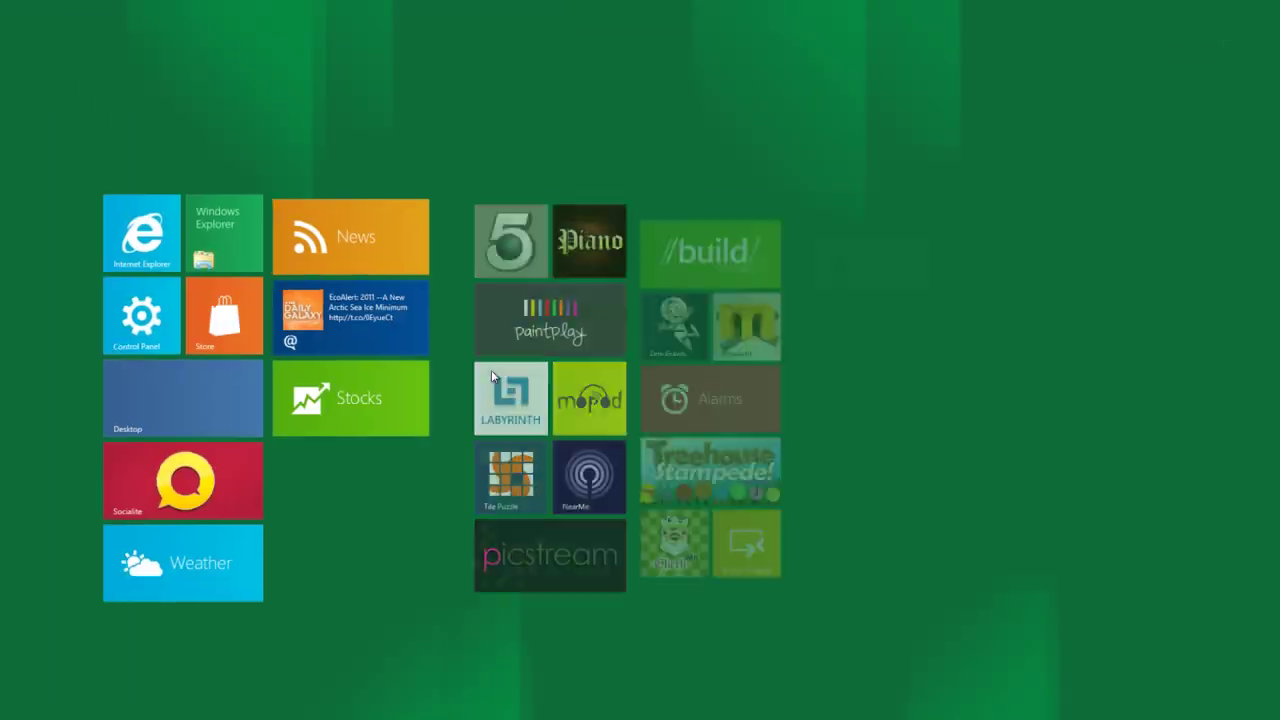
- Fill the screen with the Desktop by removing the snapped drawing app, then visit Start and return
{"action": "left_click", "coordinate": [232, 398]}
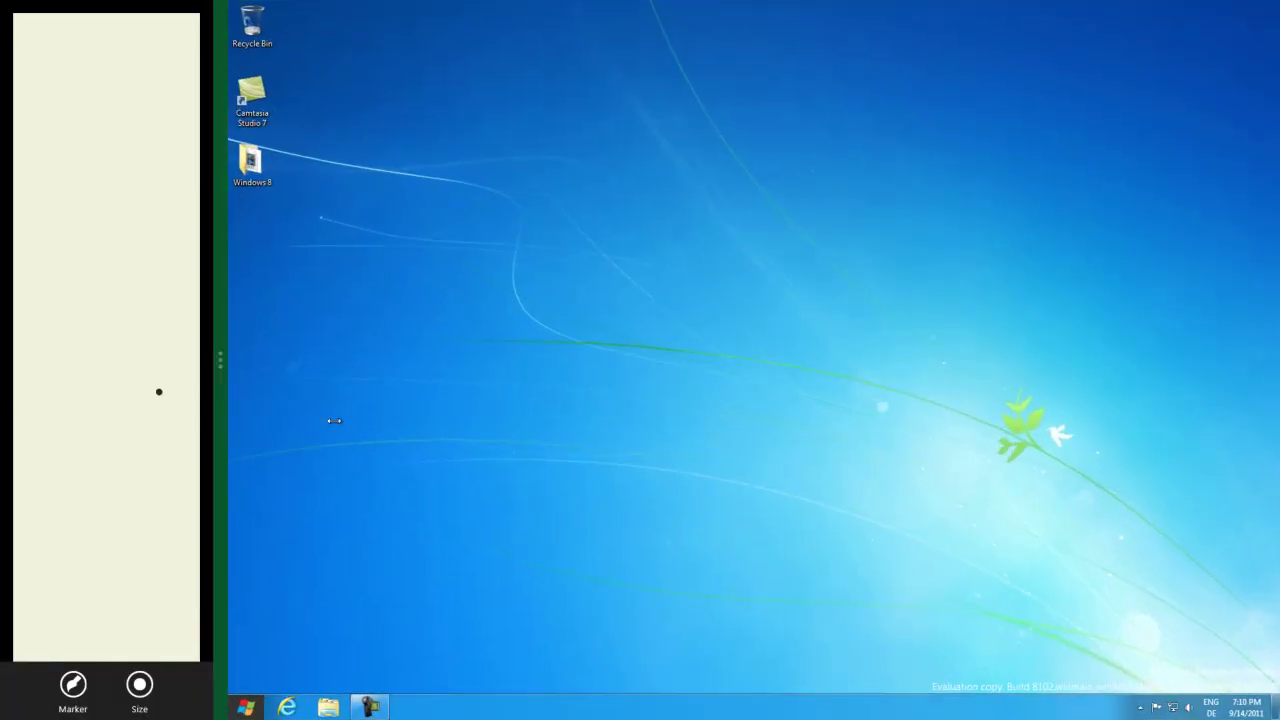
{"action": "left_click_drag", "start_coordinate": [219, 359], "coordinate": [188, 378]}
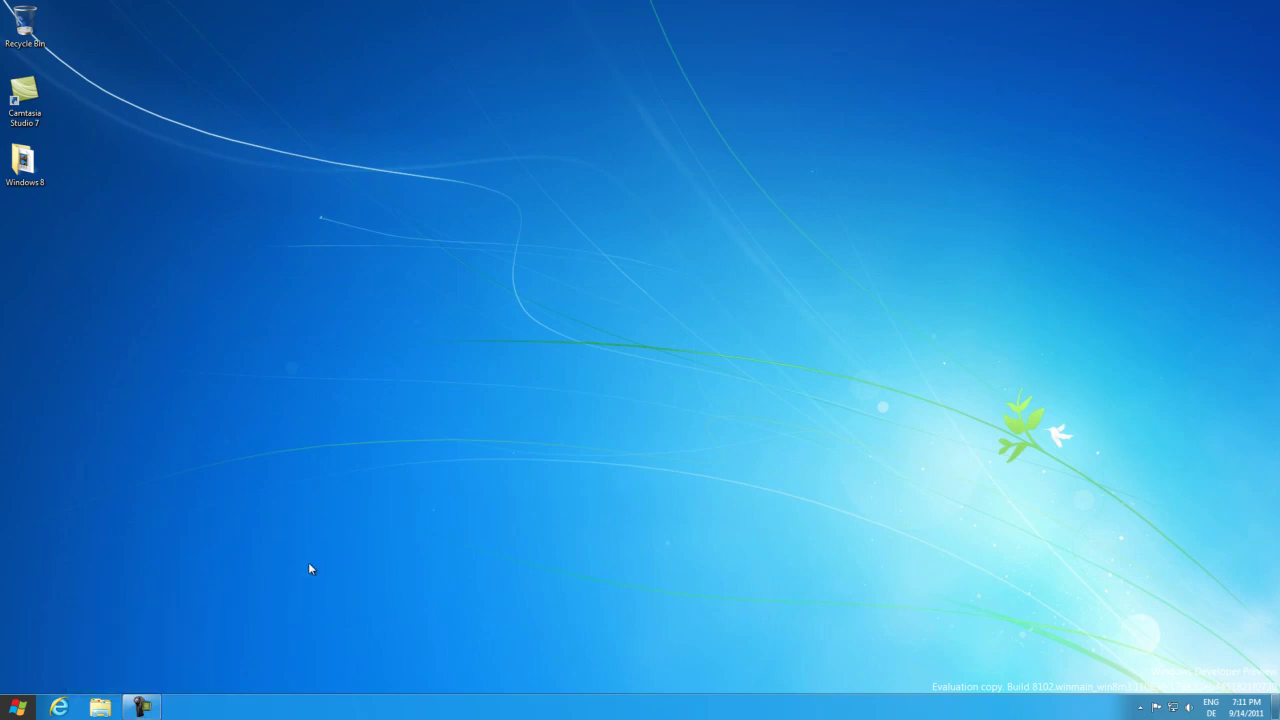
{"action": "right_click", "coordinate": [18, 708]}
{"action": "left_click", "coordinate": [66, 583]}
{"action": "left_click", "coordinate": [18, 712]}
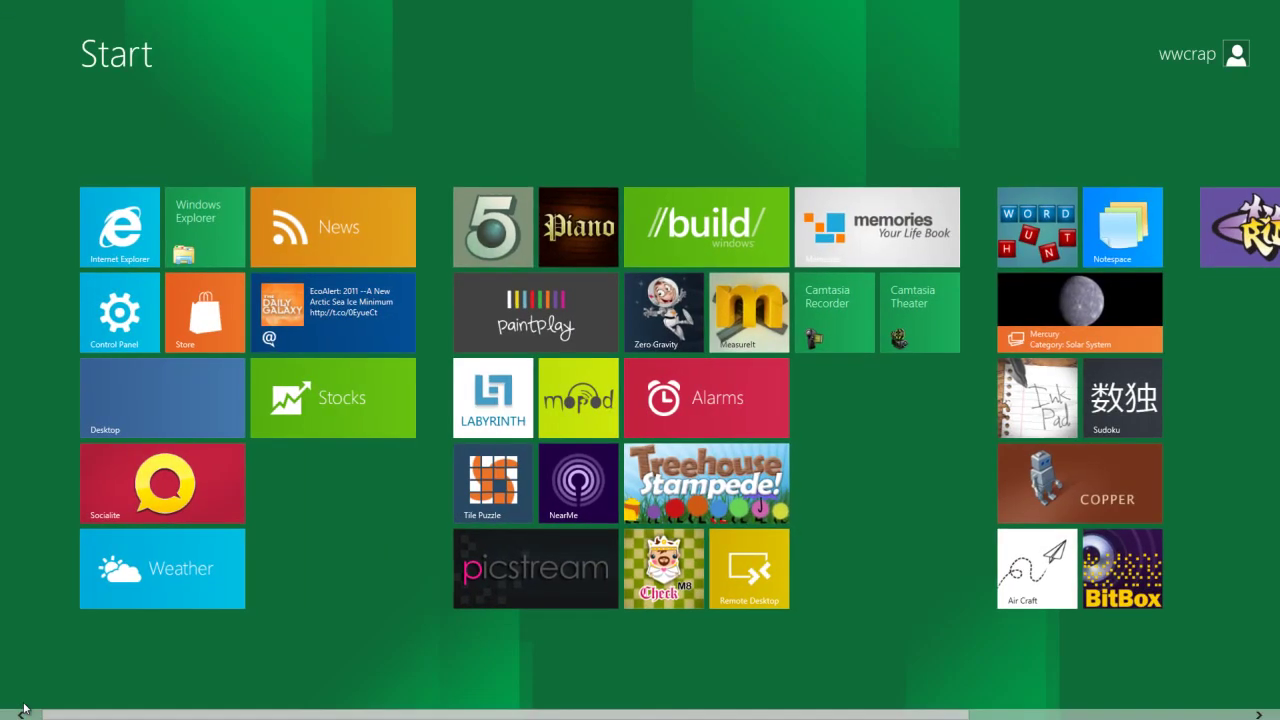
{"action": "left_click", "coordinate": [17, 710]}
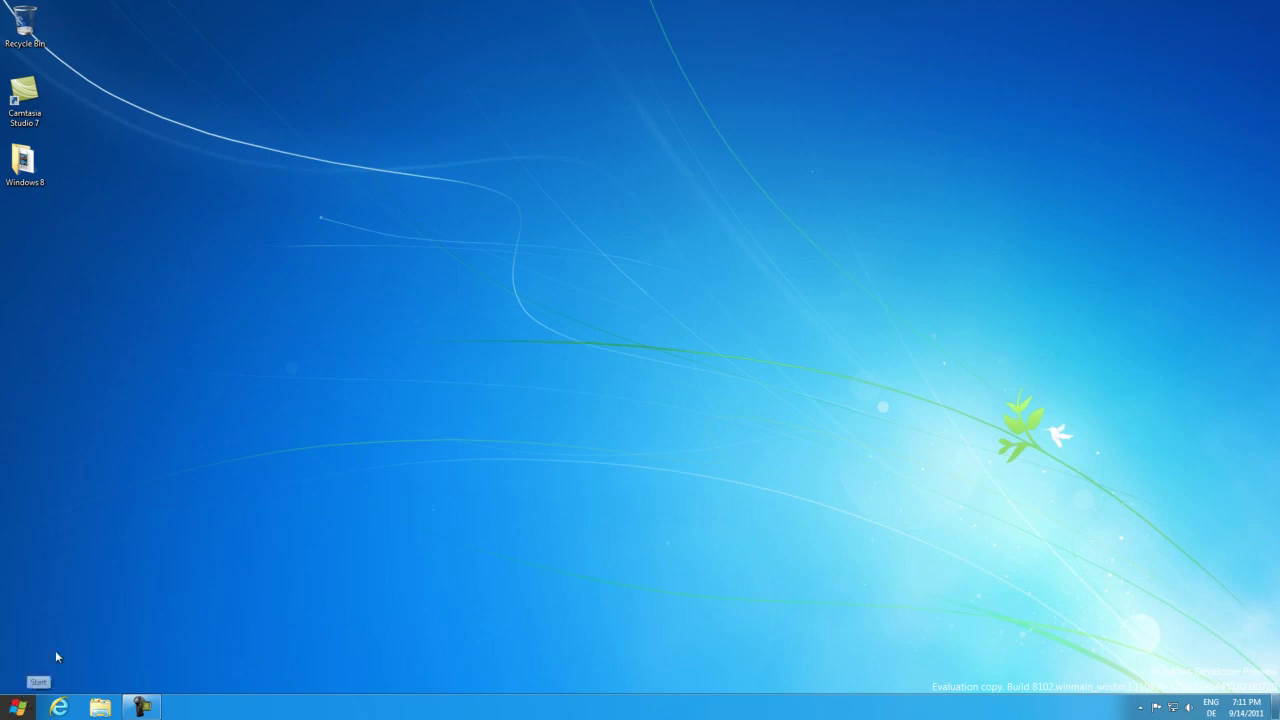
{"action": "mouse_move", "coordinate": [10, 708]}
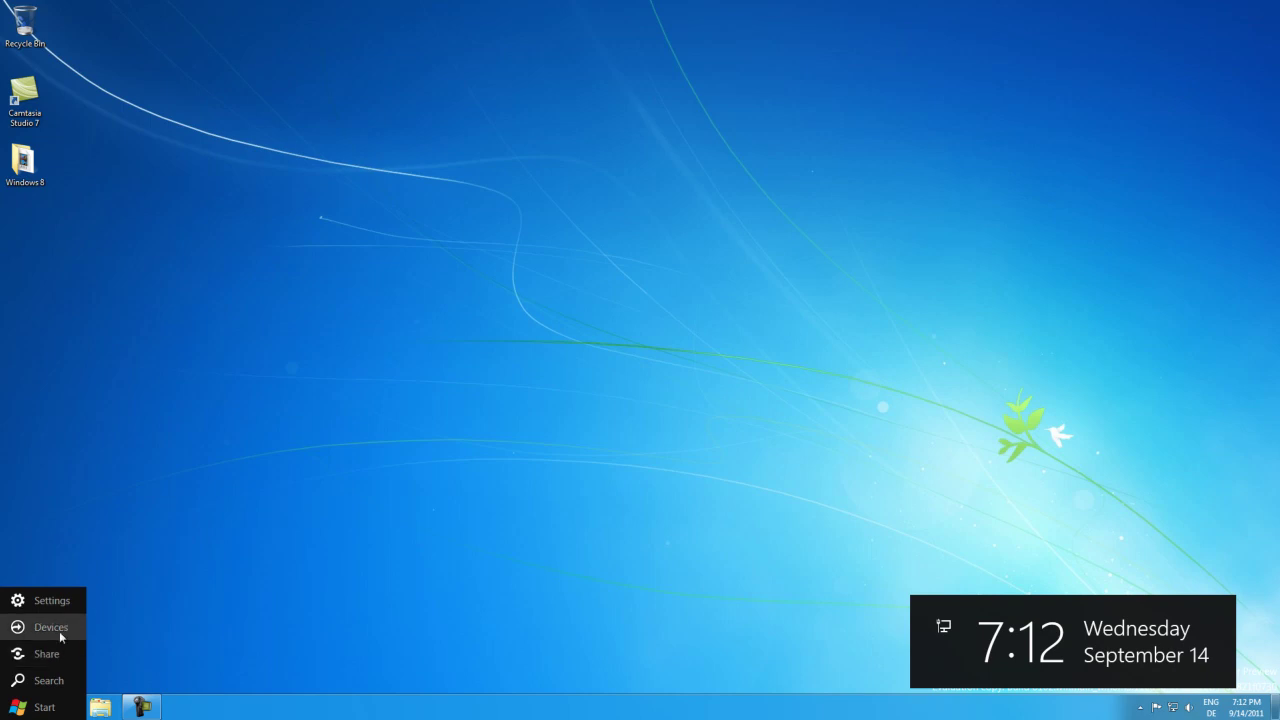
- Launch Paint from the full list of installed apps in Search
{"action": "left_click", "coordinate": [64, 688]}
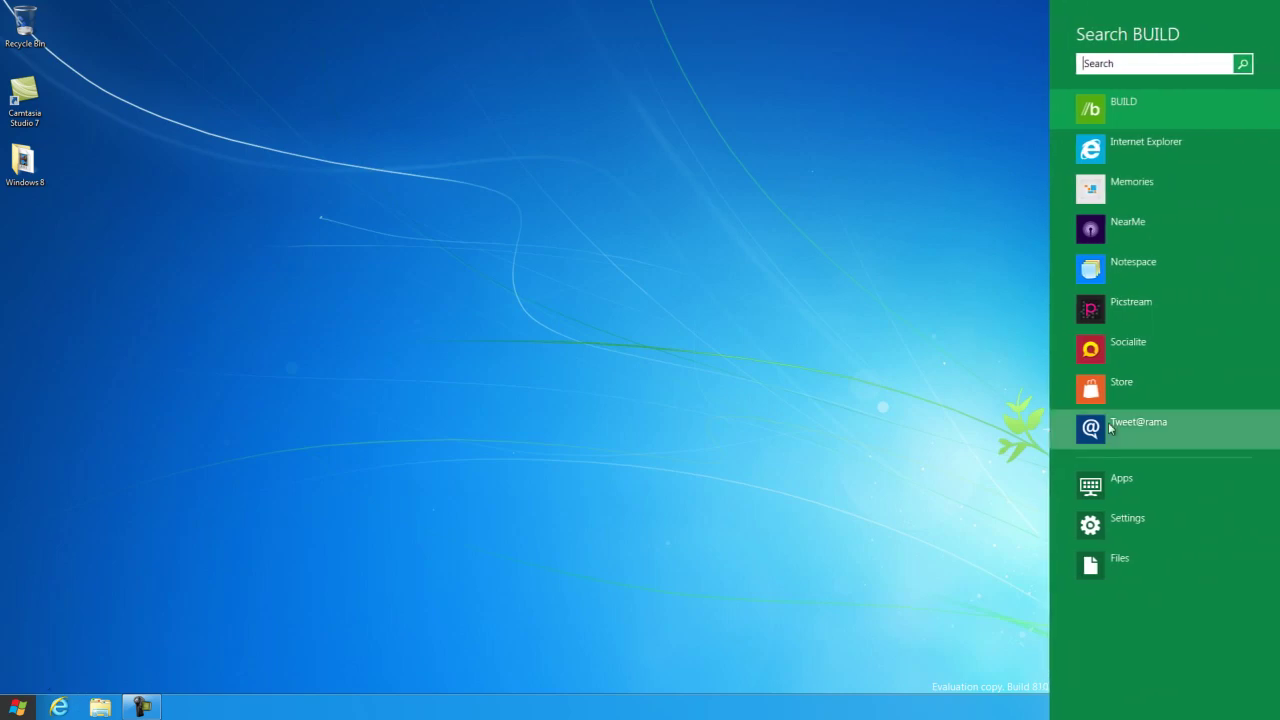
{"action": "left_click", "coordinate": [1137, 485]}
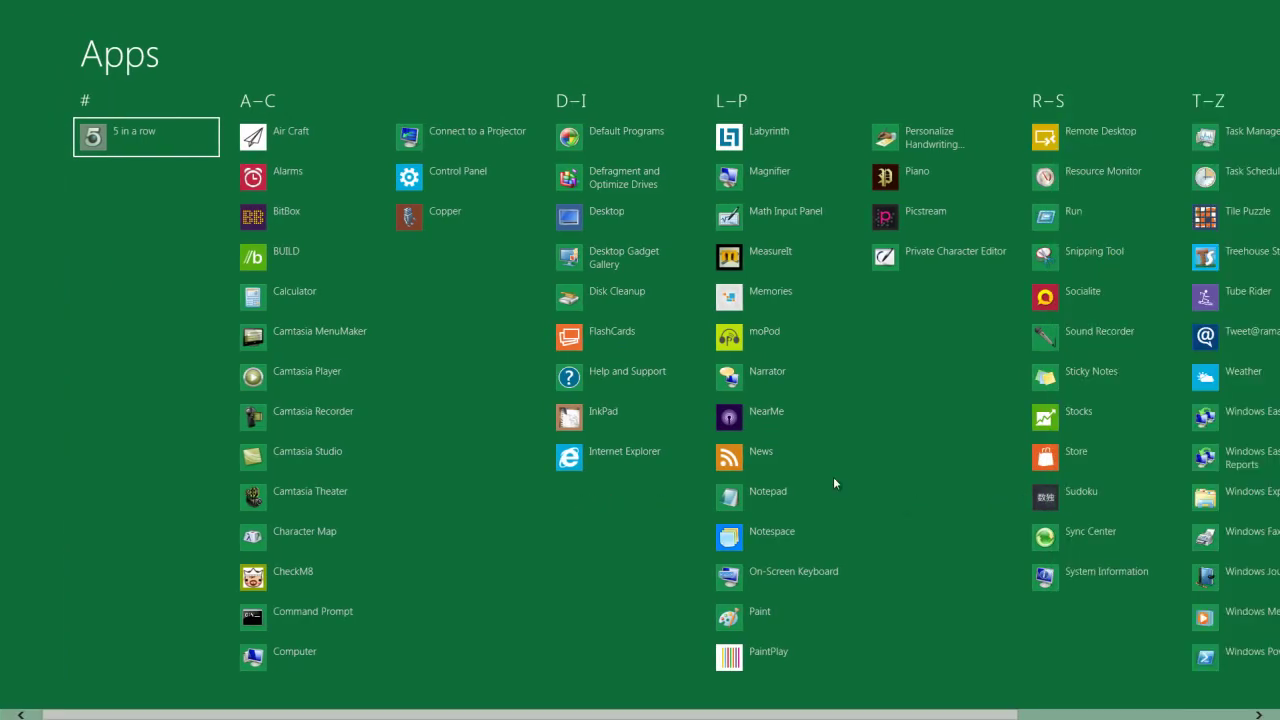
{"action": "scroll", "coordinate": [834, 475], "scroll_direction": "down", "scroll_amount": 3}
{"action": "scroll", "coordinate": [835, 481], "scroll_direction": "up", "scroll_amount": 2}
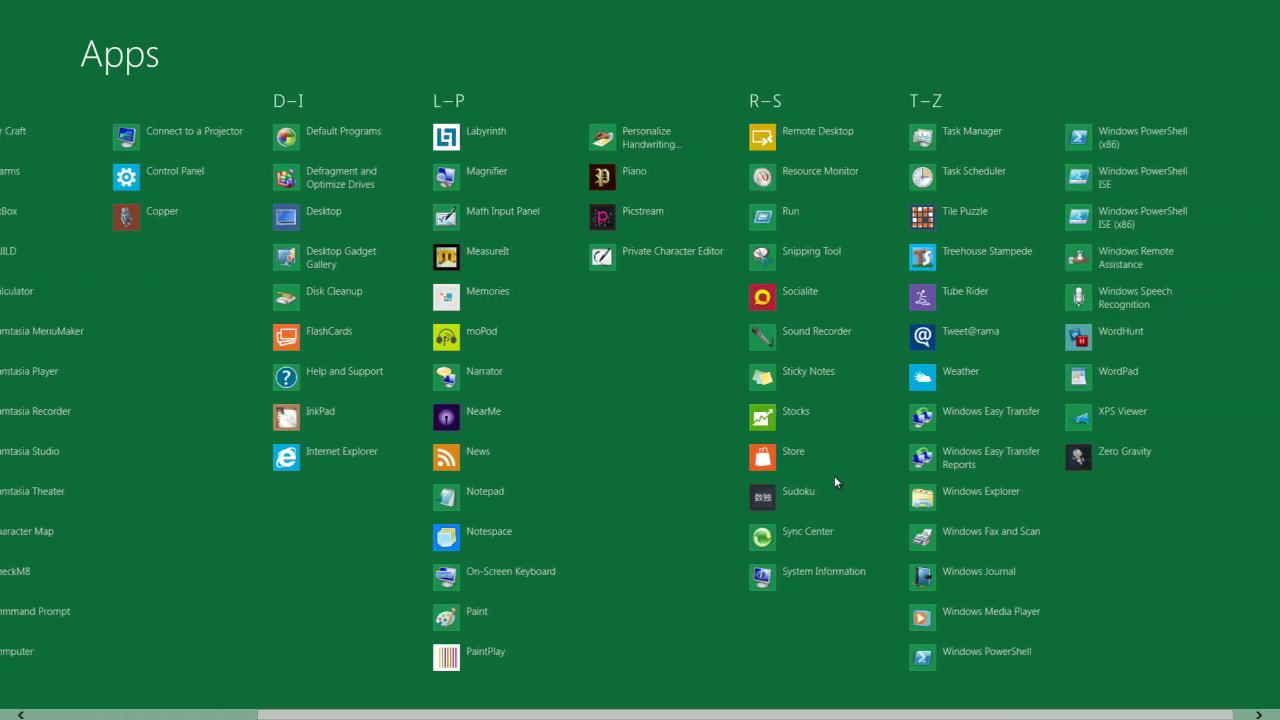
{"action": "left_click", "coordinate": [586, 618]}
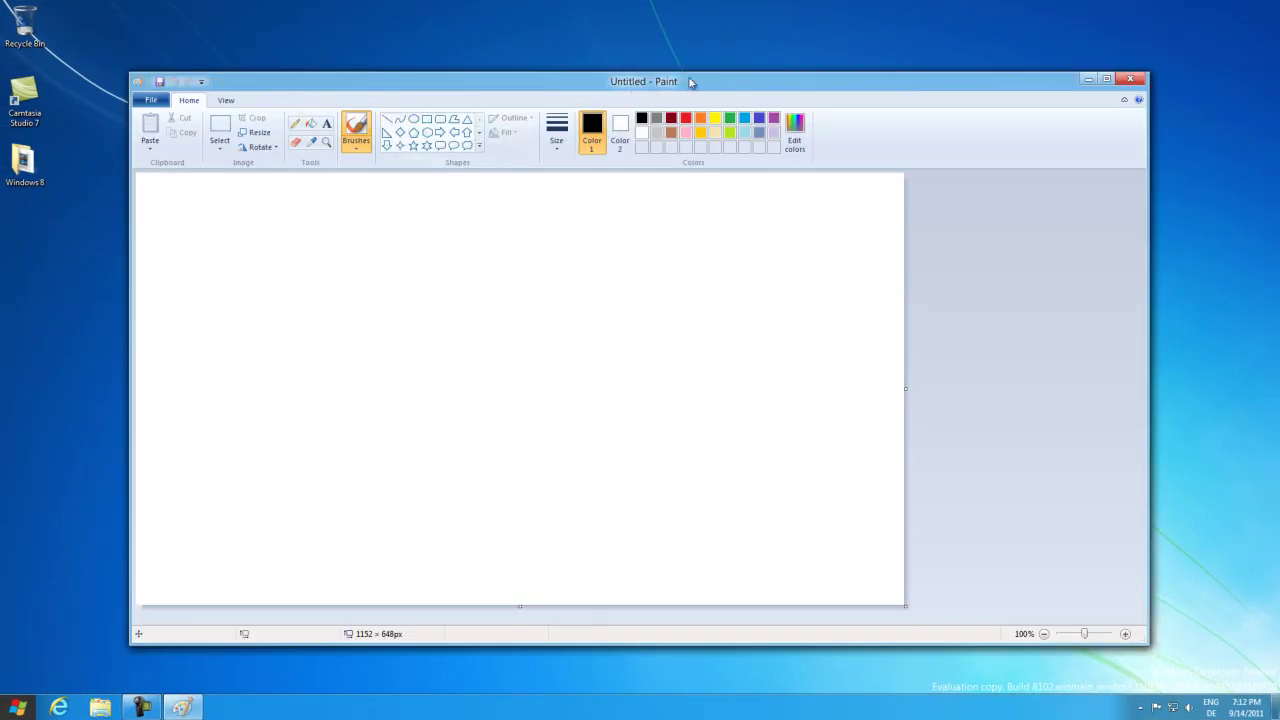
- Close the Paint window and open a Libraries window from the taskbar Explorer icon
{"action": "left_click_drag", "start_coordinate": [694, 81], "coordinate": [668, 73]}
{"action": "left_click", "coordinate": [1105, 70]}
{"action": "left_click", "coordinate": [100, 707]}
{"action": "left_click_drag", "start_coordinate": [531, 179], "coordinate": [457, 179]}
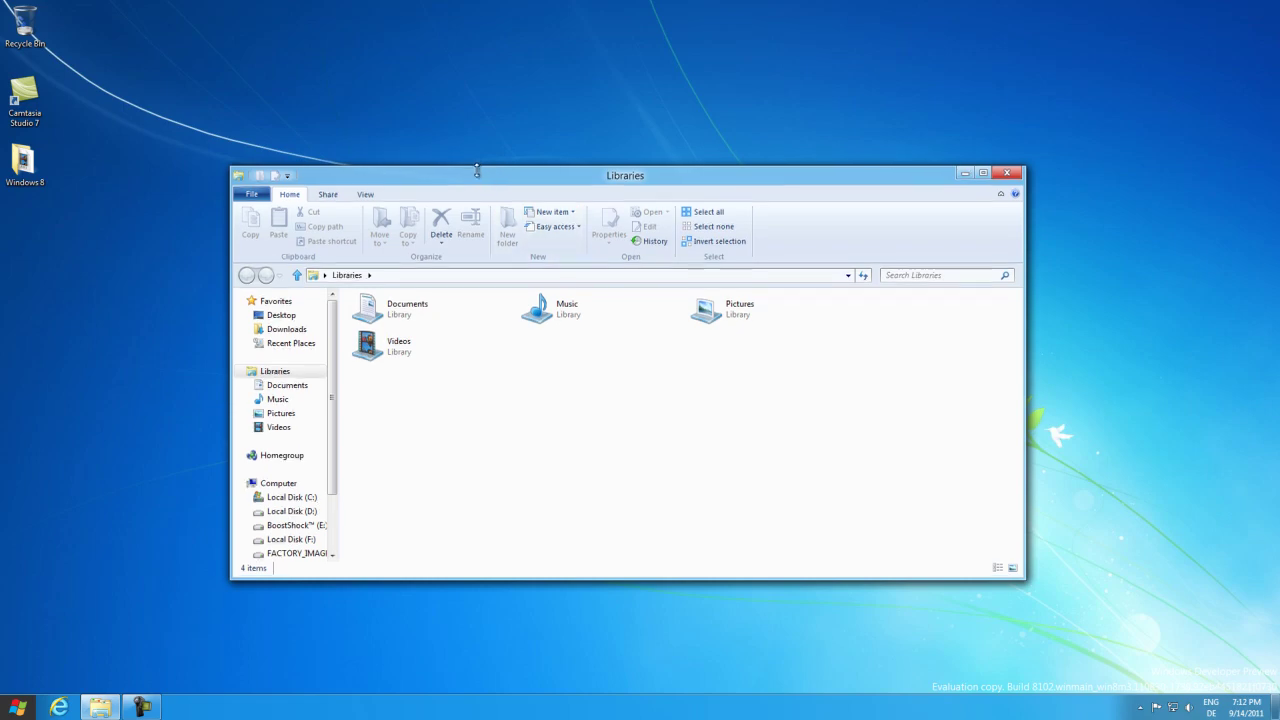
- Drag the Libraries window up and left, then nudge it slightly right
{"action": "left_click_drag", "start_coordinate": [481, 183], "coordinate": [368, 153]}
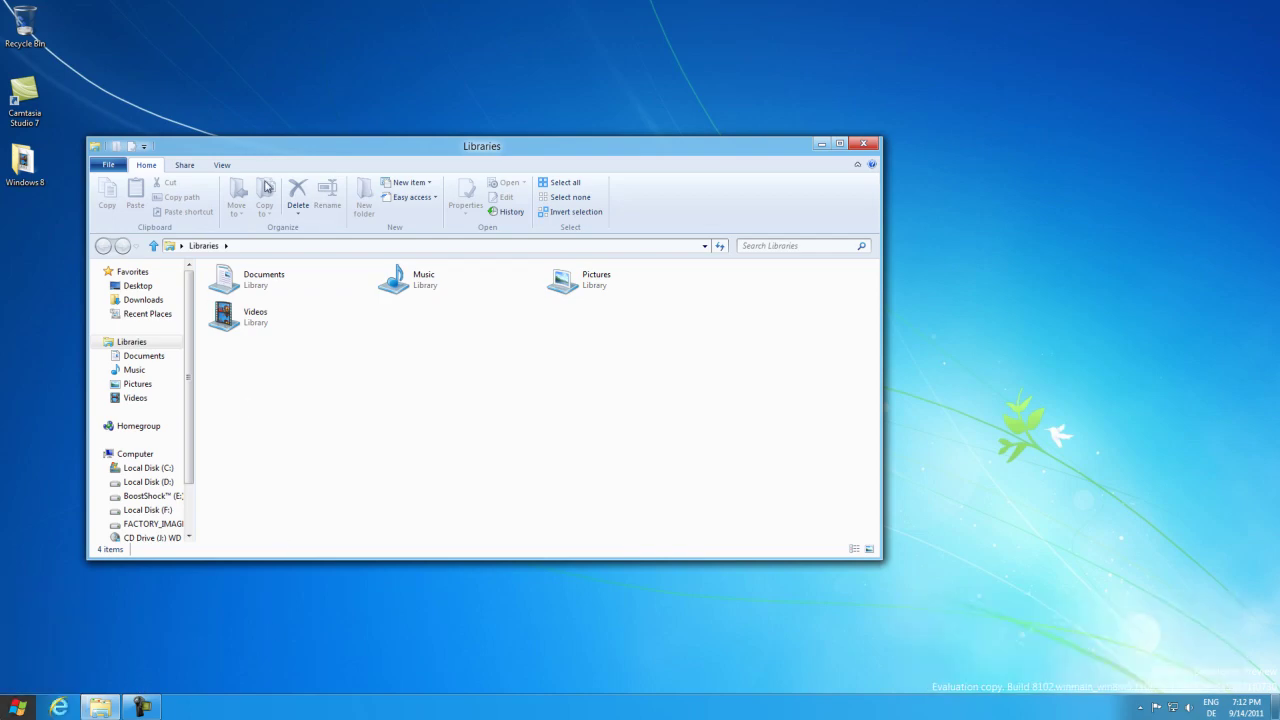
{"action": "left_click_drag", "start_coordinate": [318, 151], "coordinate": [370, 151]}
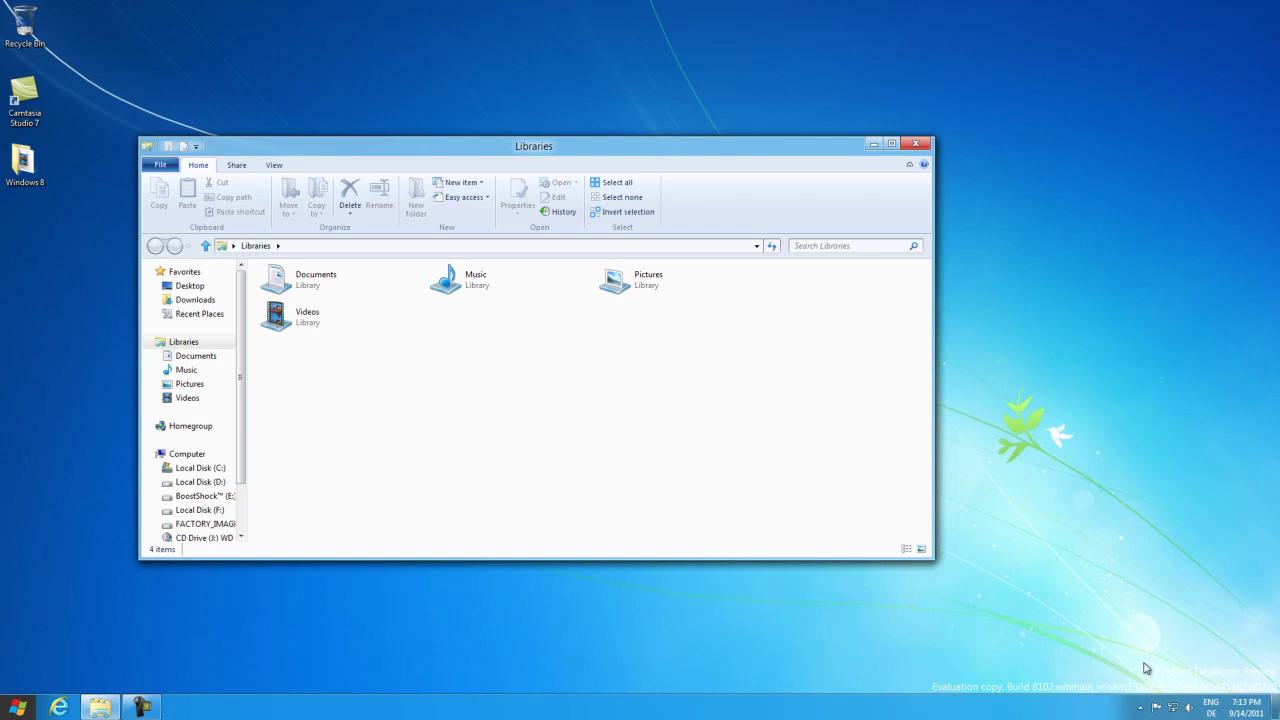
{"action": "mouse_move", "coordinate": [1174, 706]}
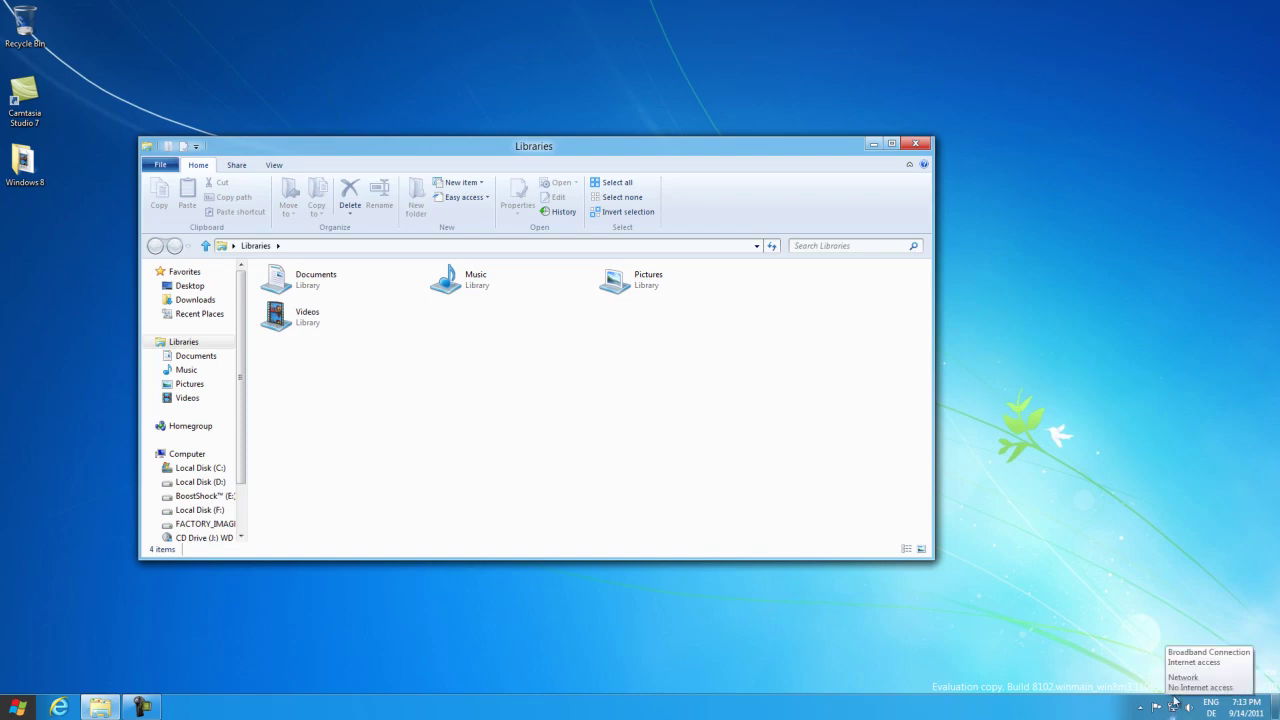
{"action": "left_click", "coordinate": [1174, 708]}
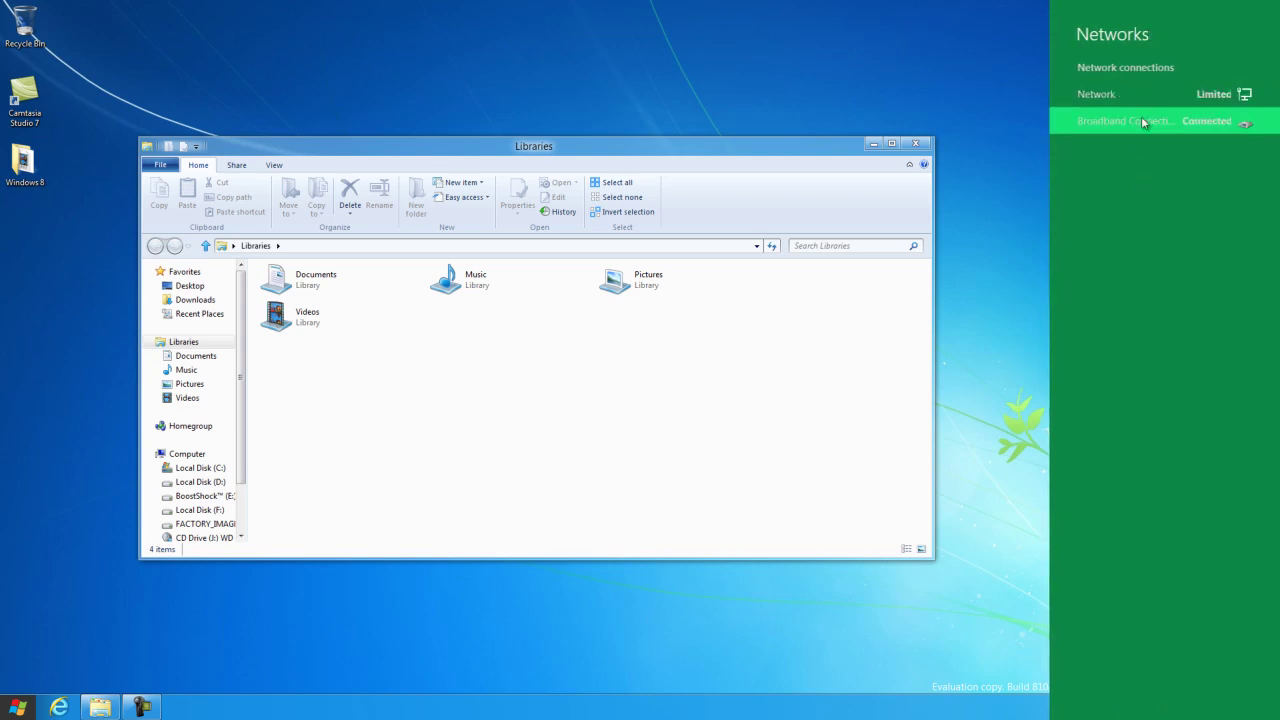
{"action": "left_click", "coordinate": [1027, 157]}
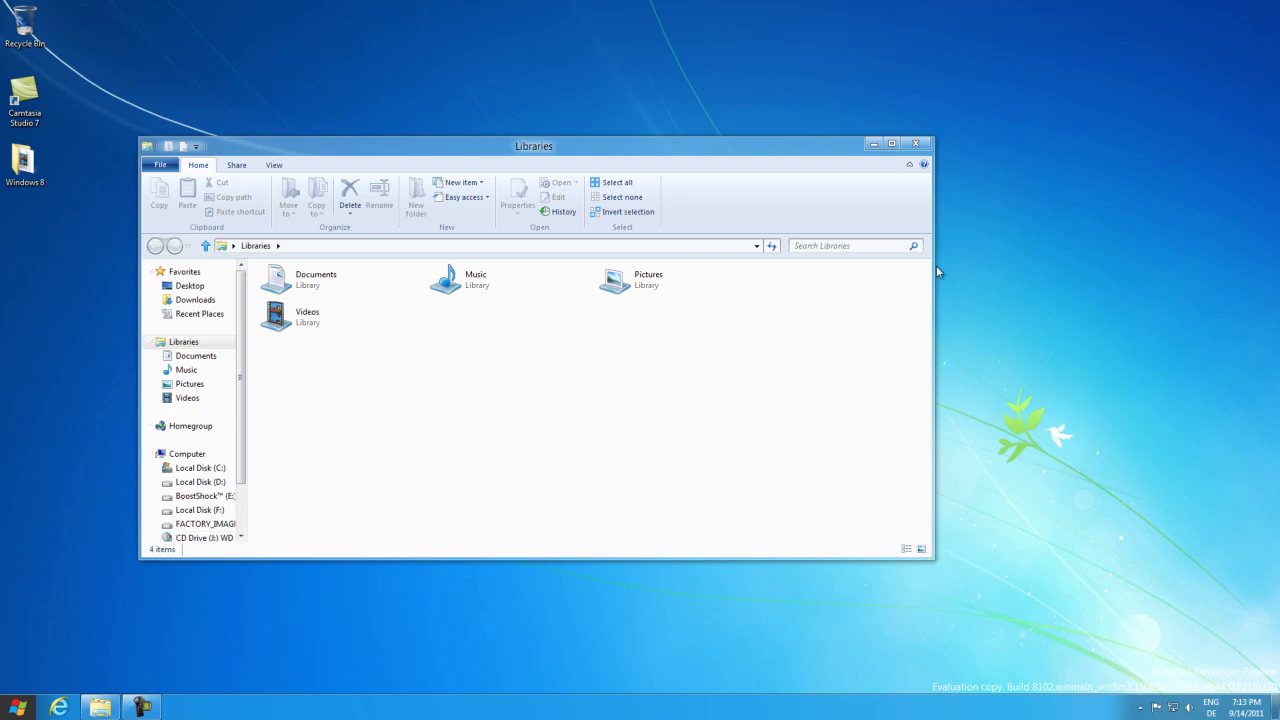
- Close the Libraries window and scroll through the Start screen tiles with the Windows key
{"action": "left_click", "coordinate": [915, 143]}
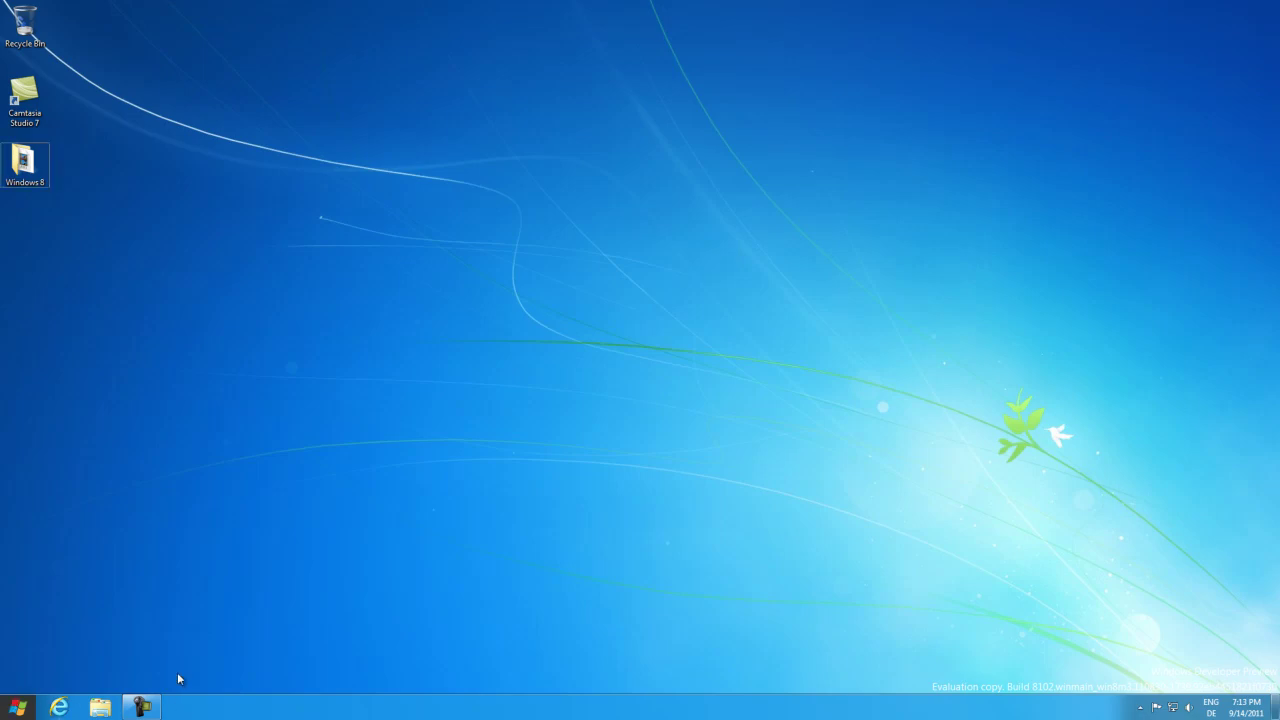
{"action": "key", "text": "super"}
{"action": "scroll", "coordinate": [255, 628], "scroll_direction": "down", "scroll_amount": 2}
{"action": "scroll", "coordinate": [270, 628], "scroll_direction": "down", "scroll_amount": 2}
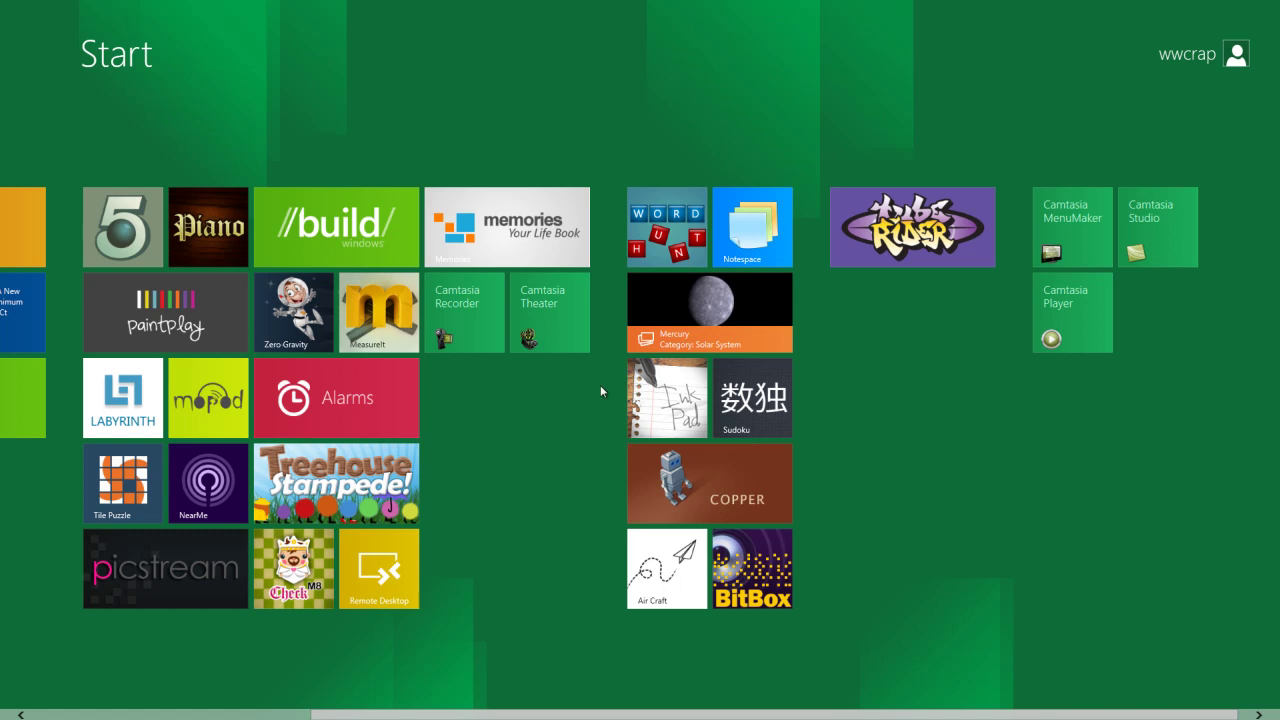
{"action": "scroll", "coordinate": [600, 385], "scroll_direction": "up", "scroll_amount": 3}
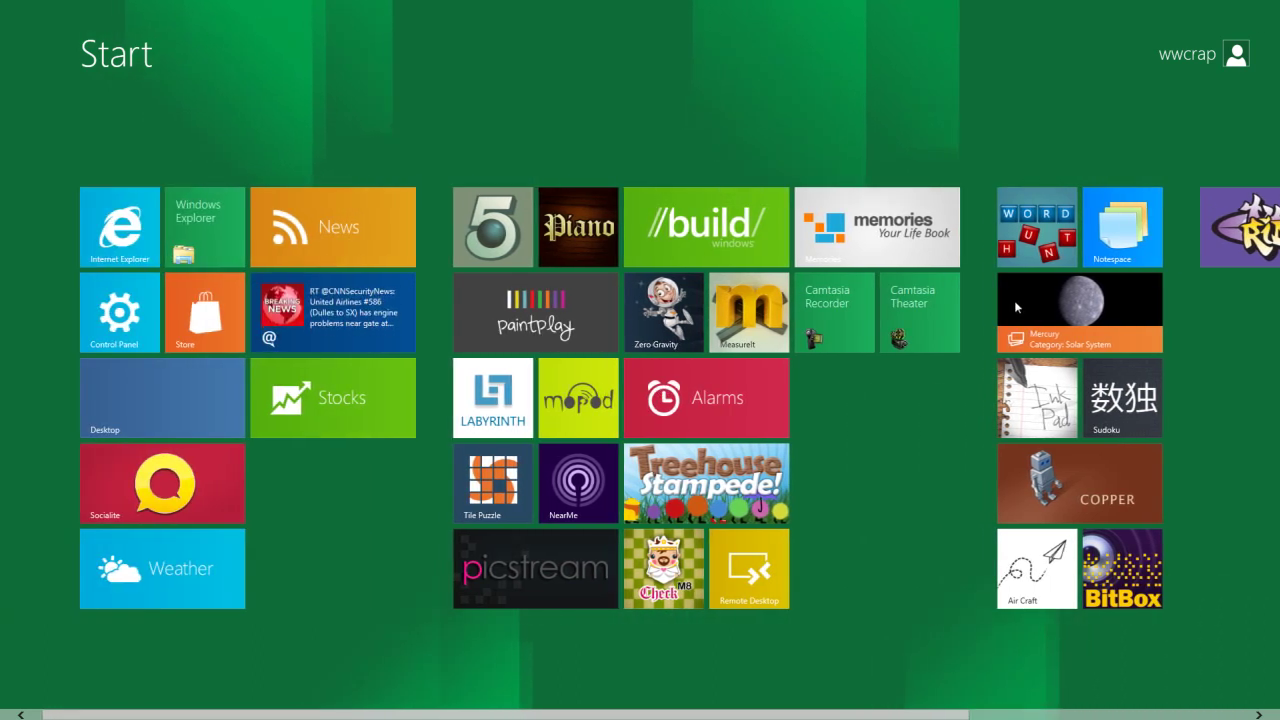